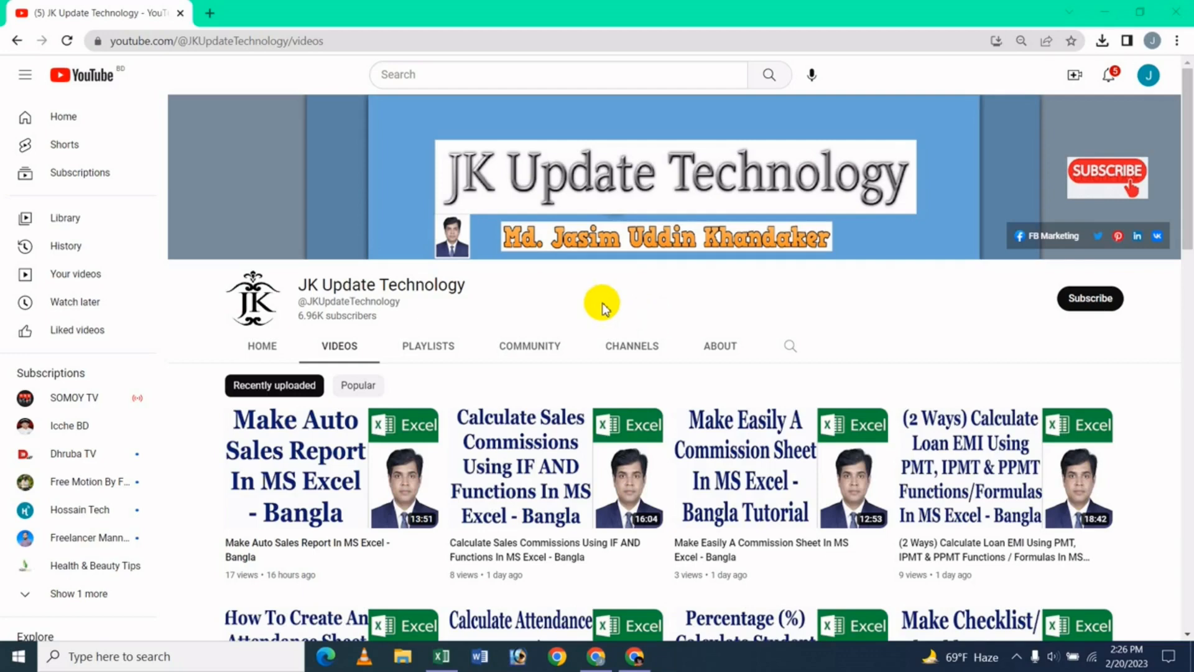
Step: Switch to the Excel workbook showing the Sales Commission Report sheet
left_click(435, 659)
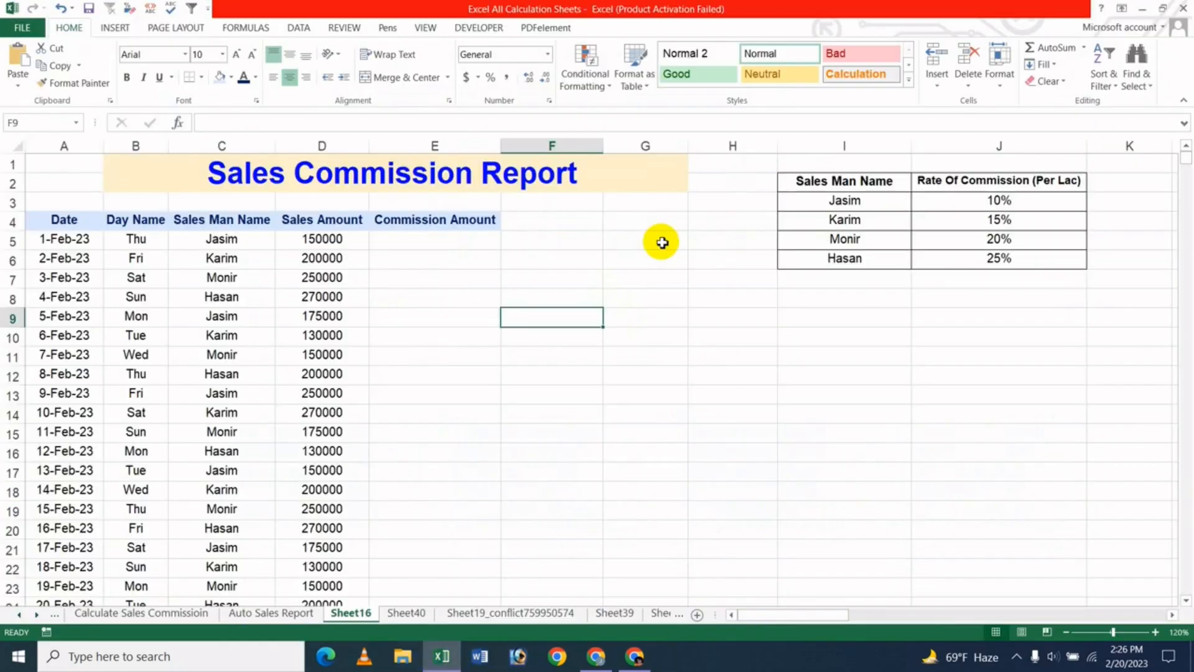
left_click(634, 259)
left_click(541, 409)
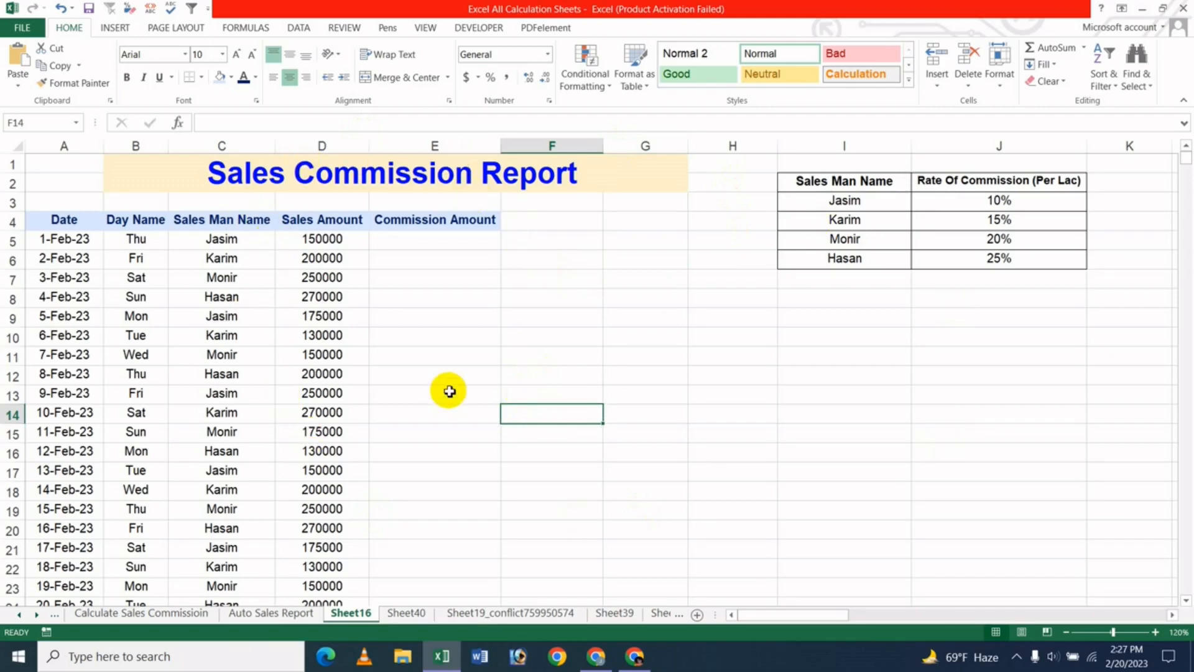
left_click(458, 372)
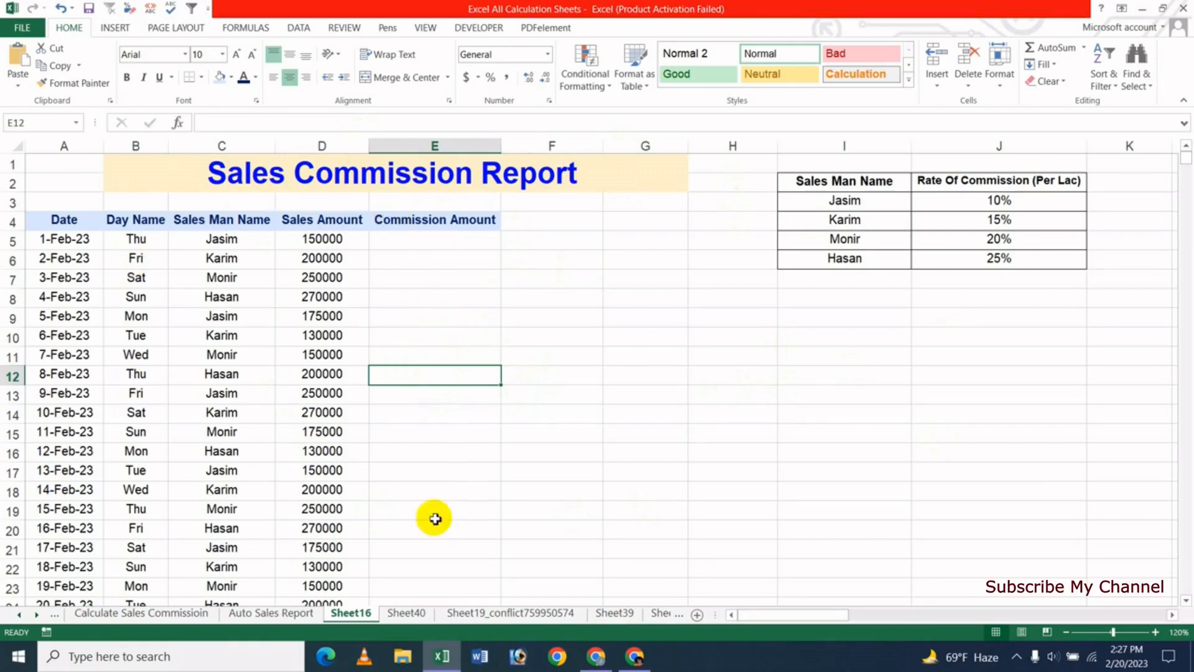
left_click(638, 390)
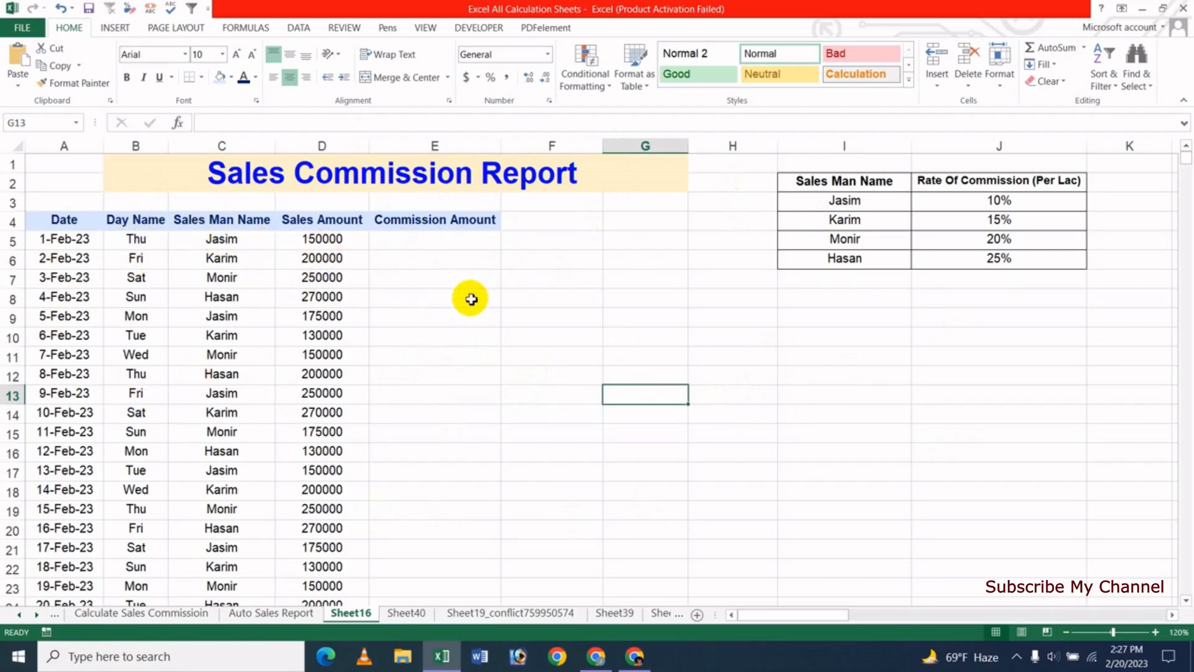
left_click(456, 279)
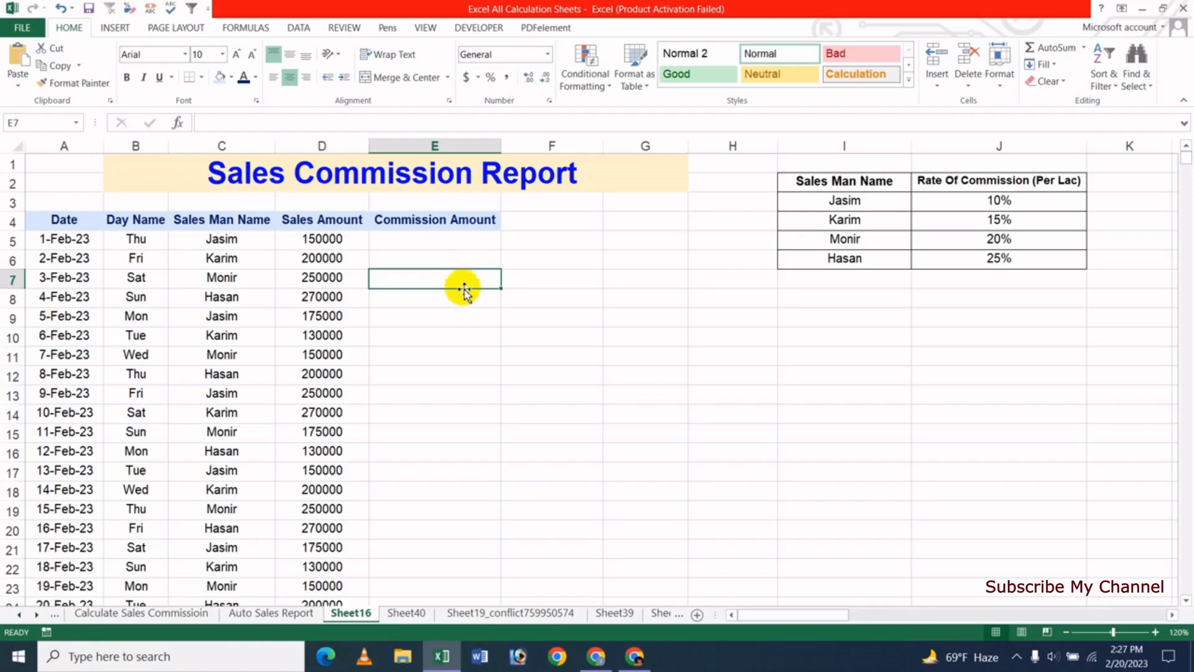
left_click(461, 357)
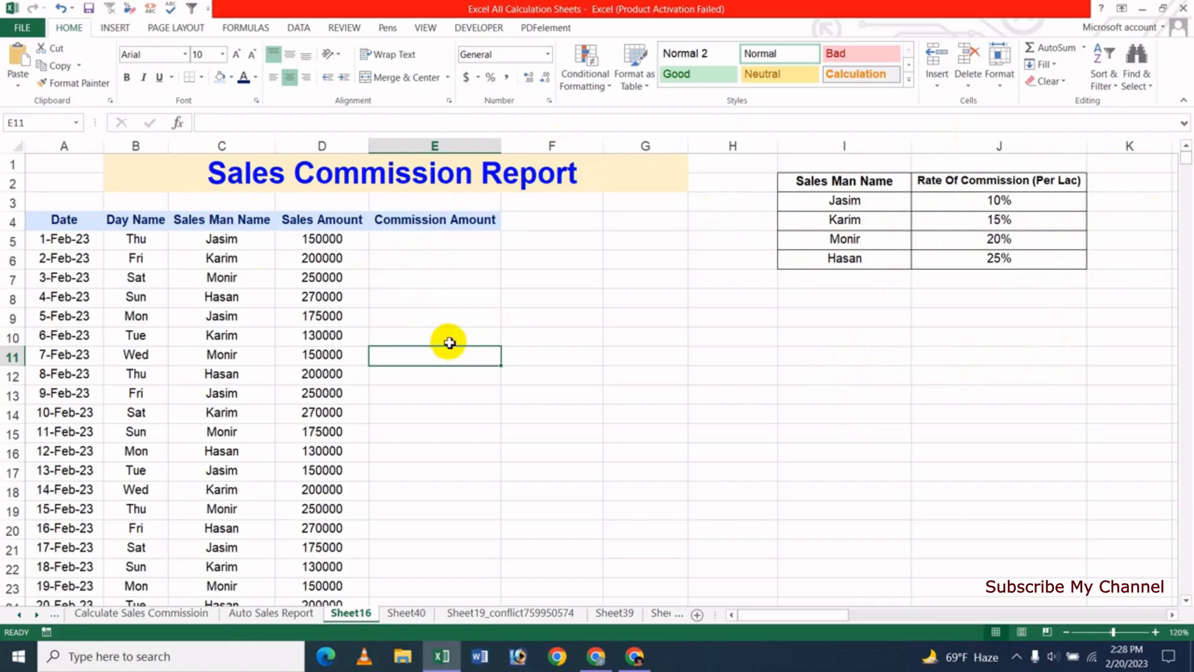
left_click(468, 300)
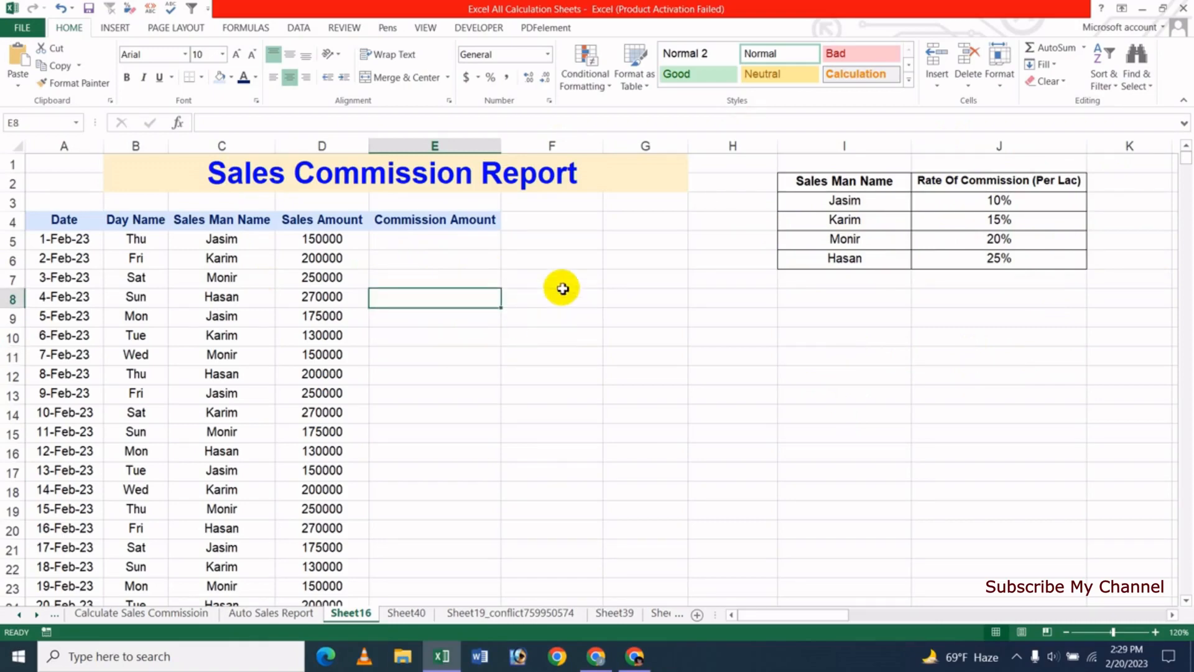
left_click(480, 259)
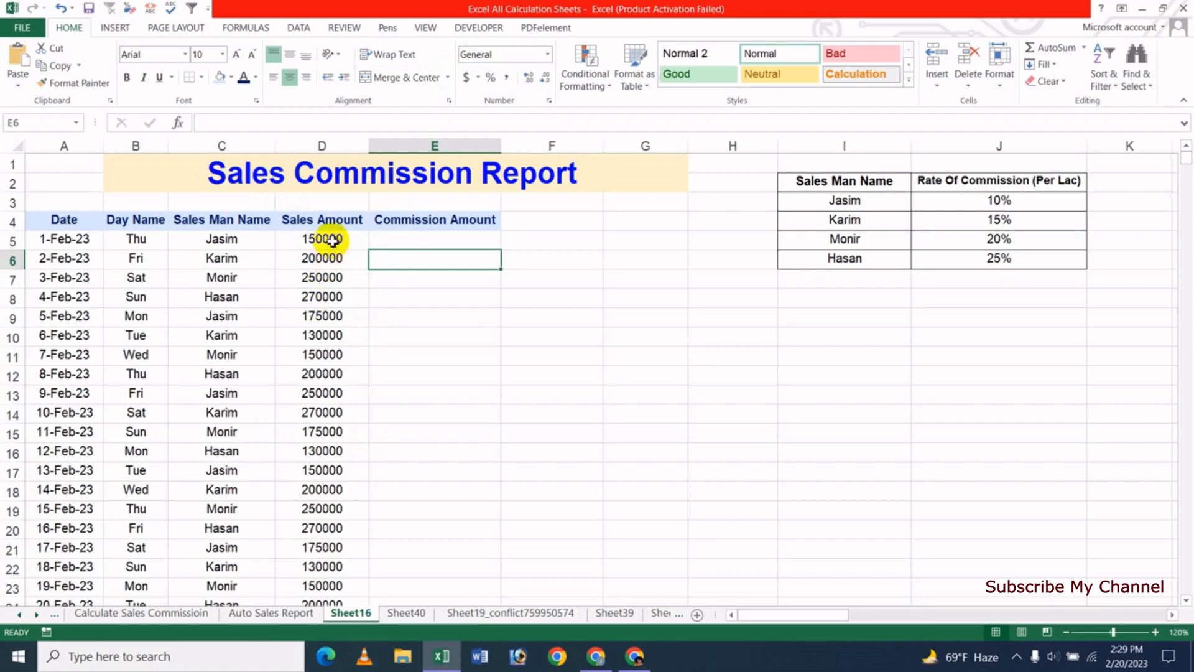
Step: Apply the Comma Style number format to the sales amounts in D5:D32
left_click_drag(330, 239, 336, 619)
left_click_drag(336, 476, 336, 524)
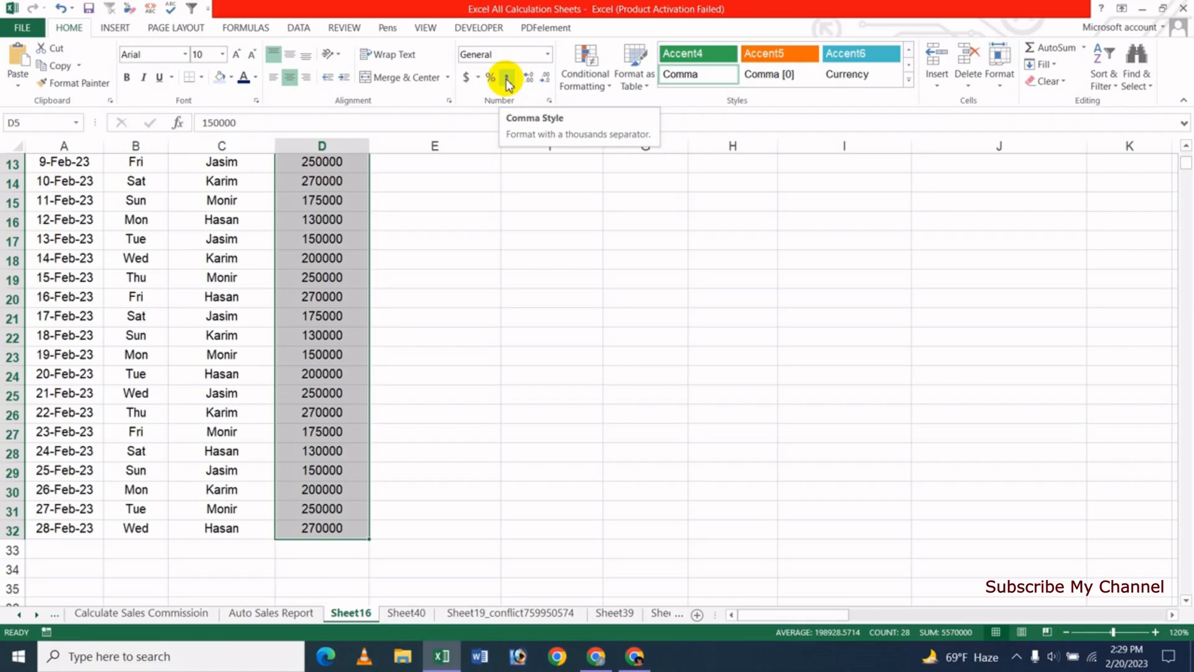
left_click(548, 55)
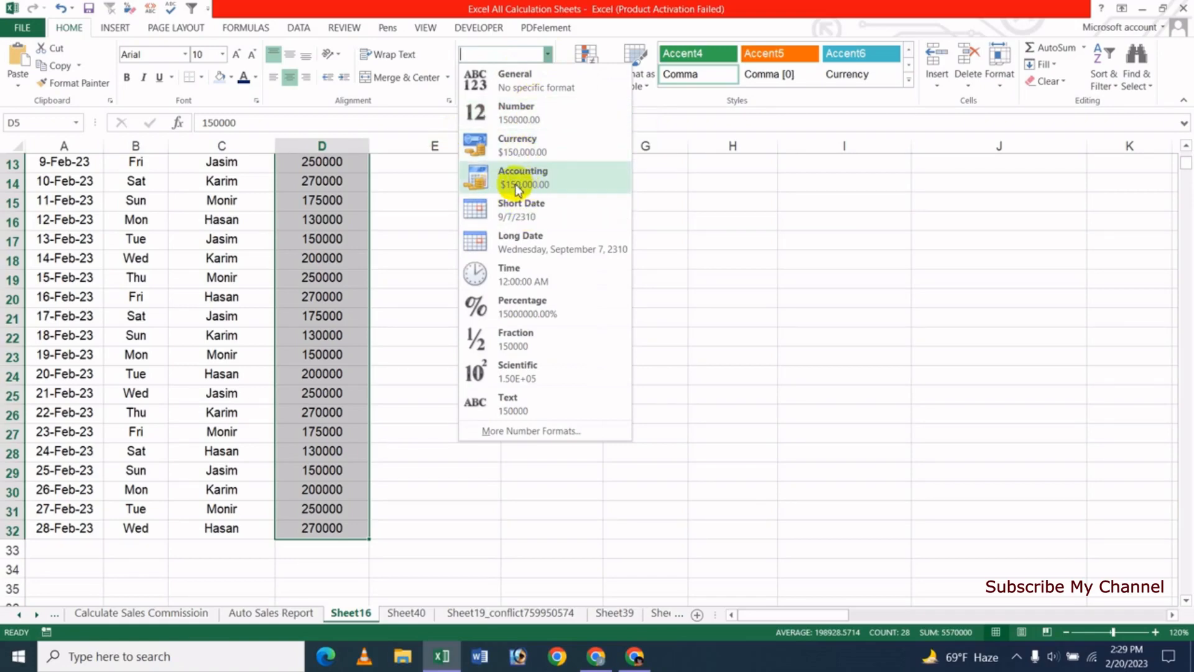
left_click(598, 12)
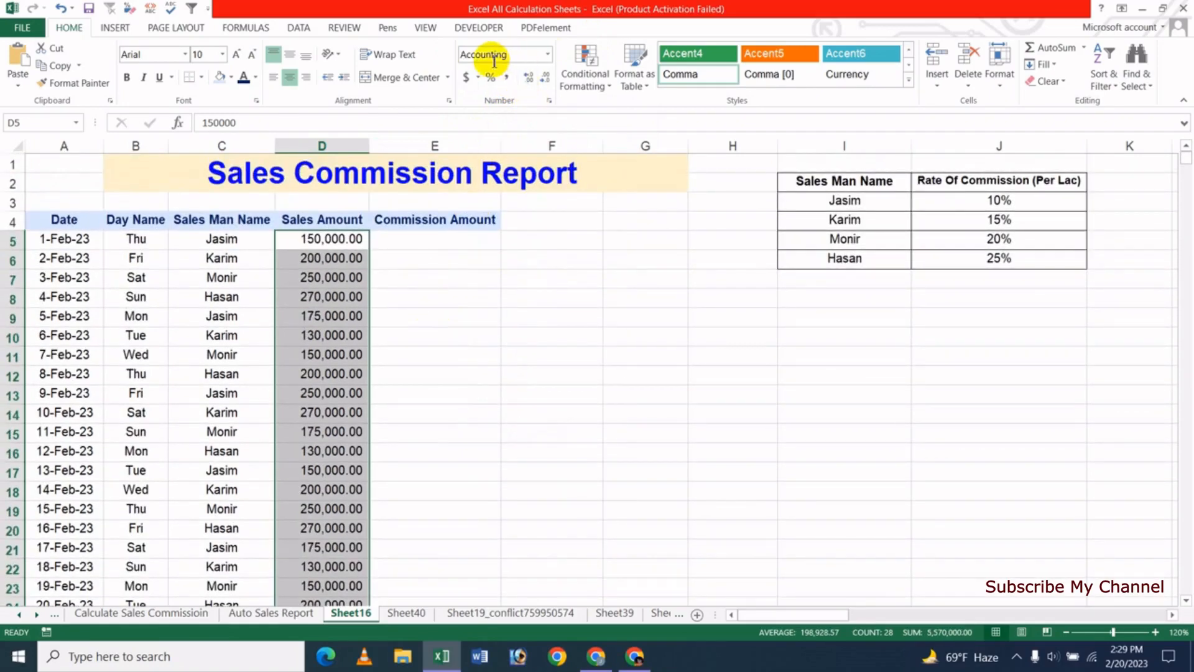
left_click(402, 255)
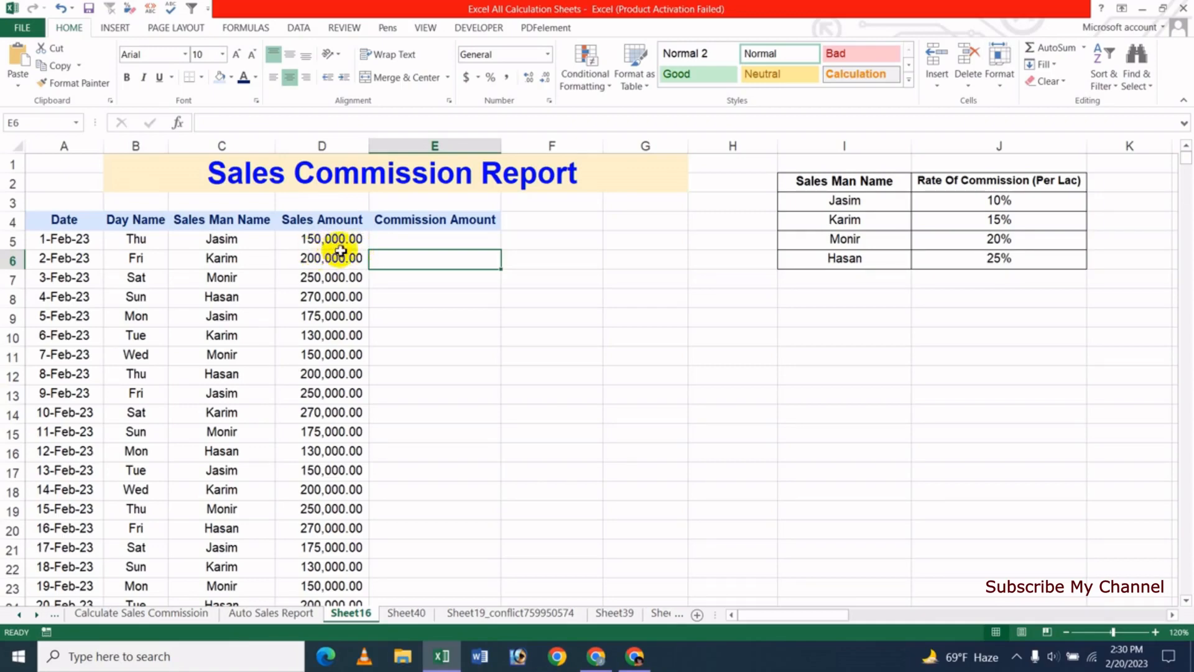
Step: Reduce the sales amounts in D5:D32 to zero decimal places
left_click_drag(337, 240, 342, 563)
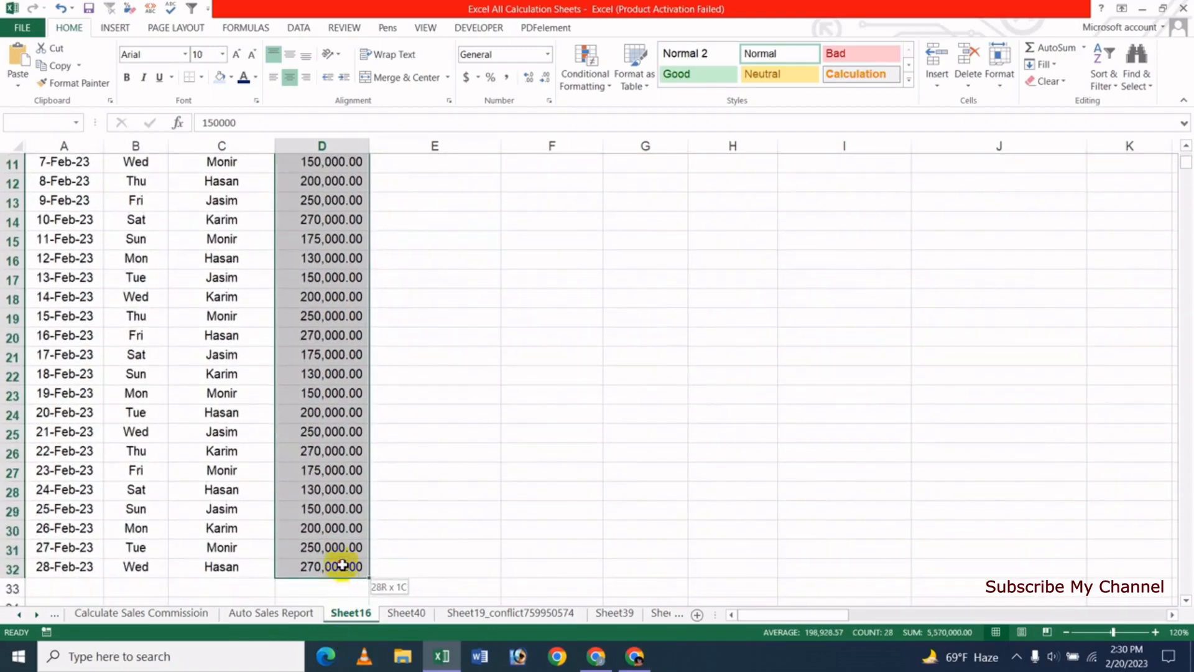
left_click(546, 80)
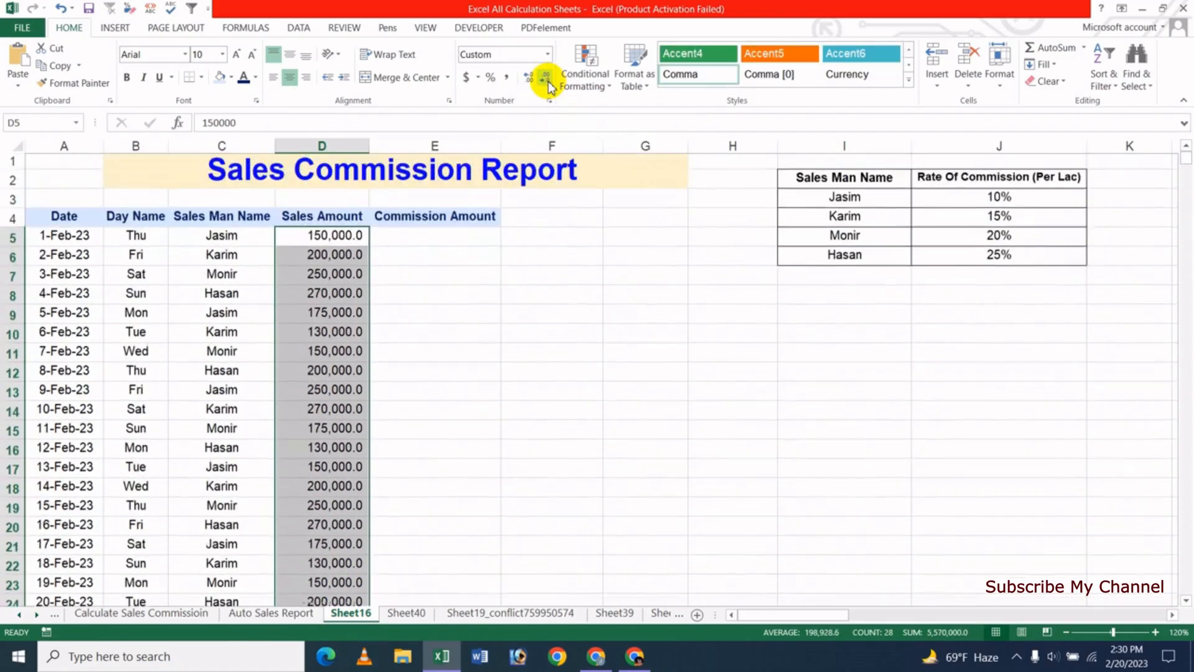
left_click(546, 80)
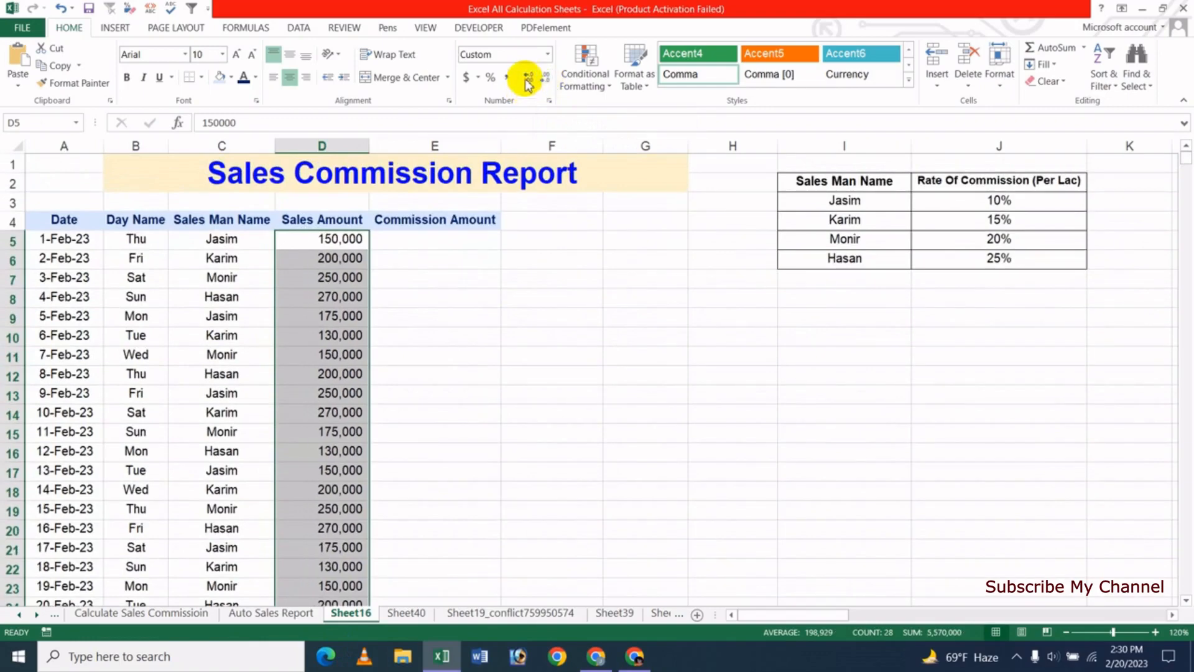
left_click(528, 80)
left_click(528, 80)
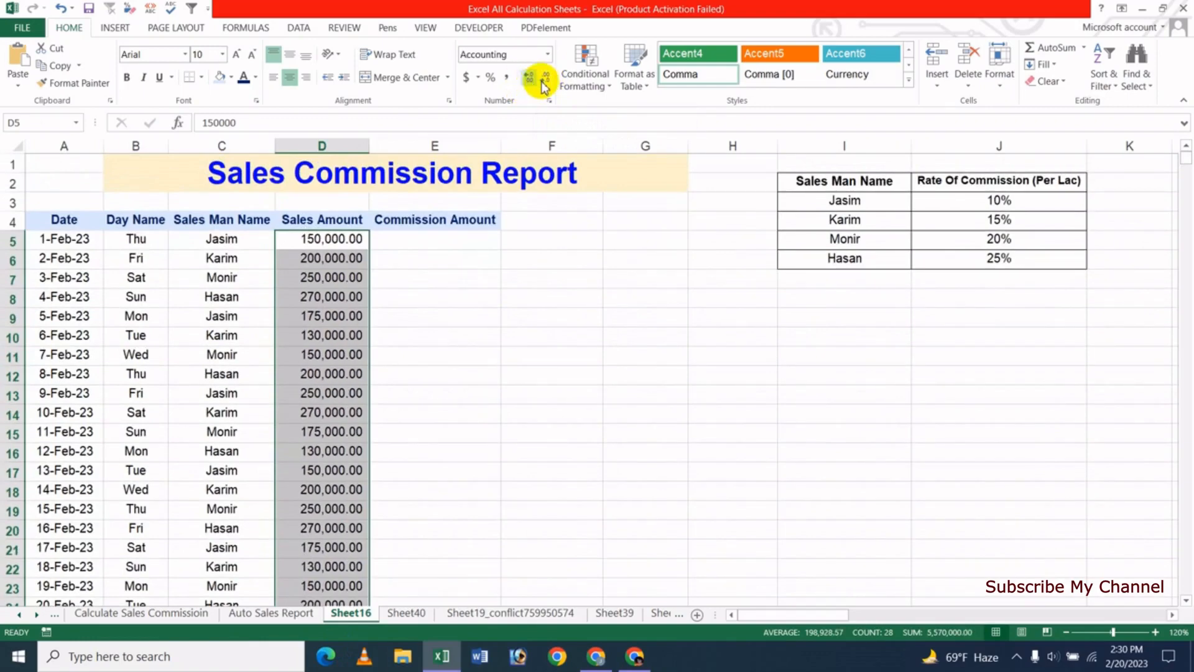
left_click(544, 80)
left_click(544, 80)
left_click(395, 298)
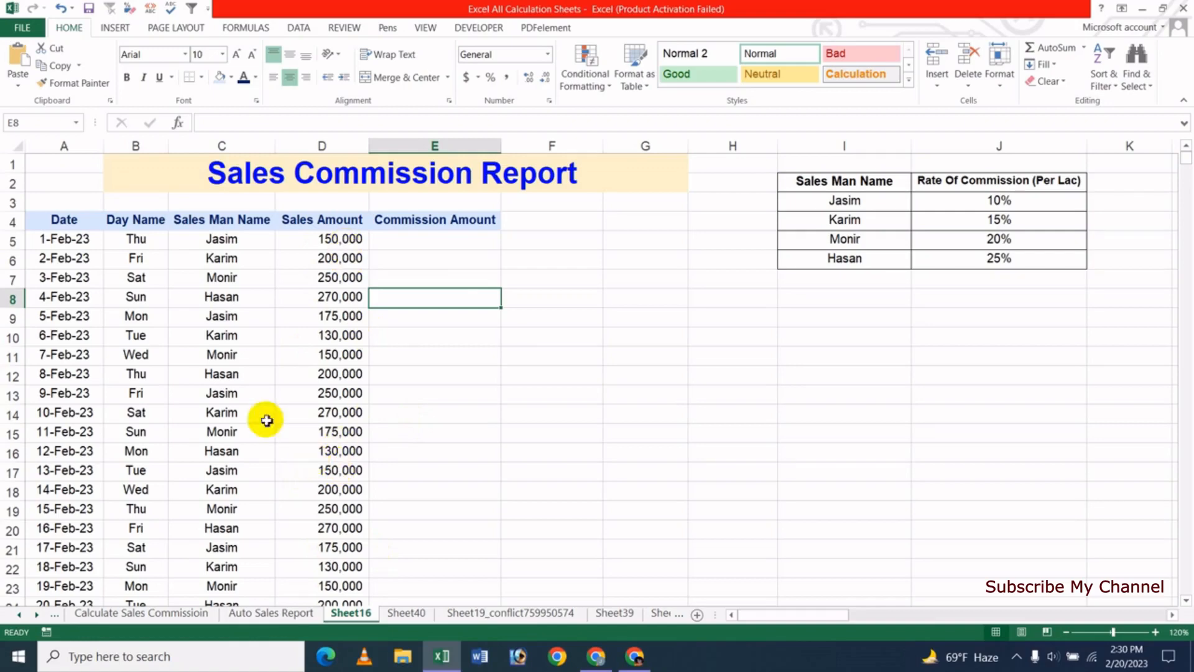
Step: Begin an IF formula in E5 that tests whether C5 equals the first salesman's name in the rate table
left_click(463, 246)
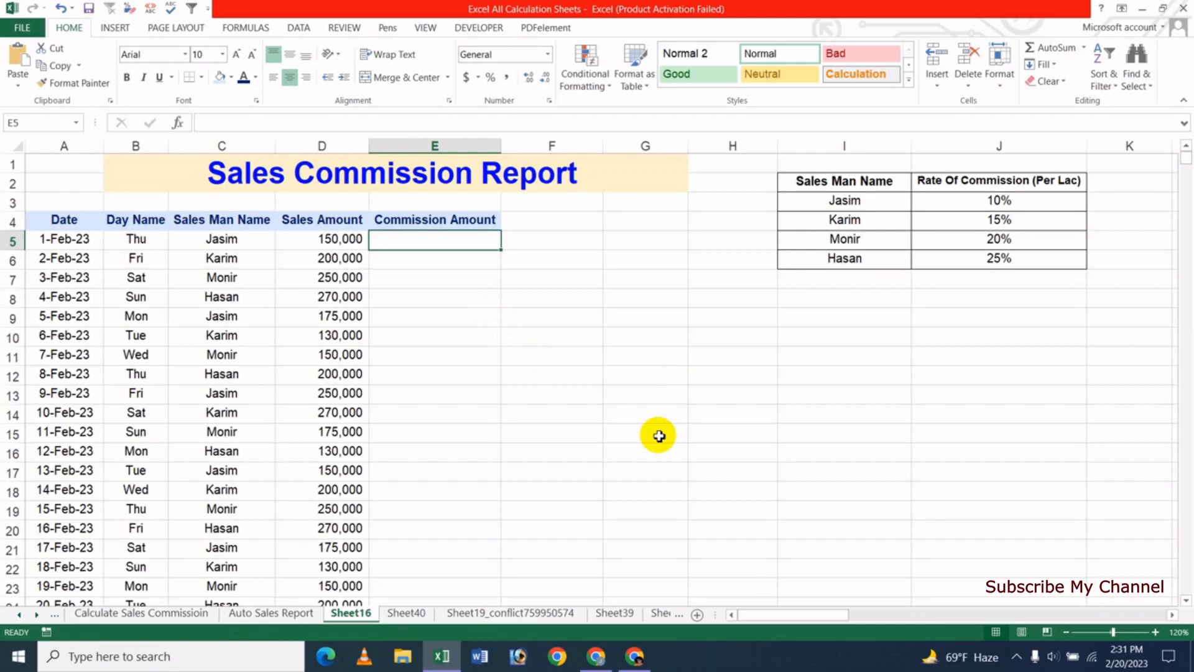
type("=if")
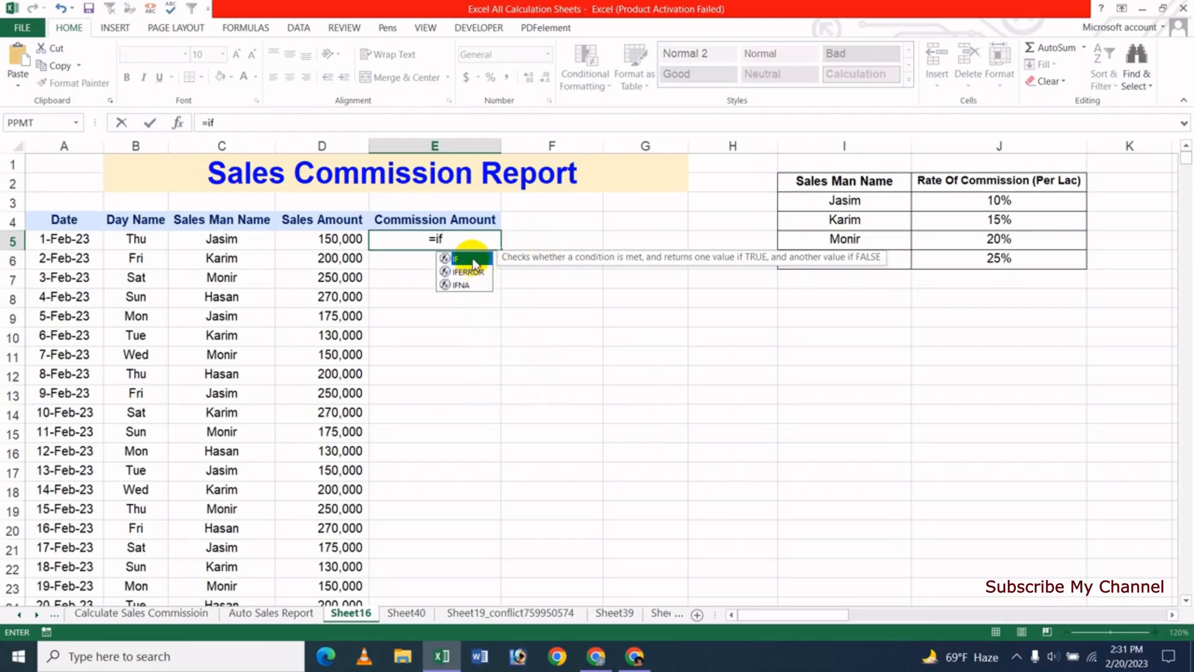
key("Tab")
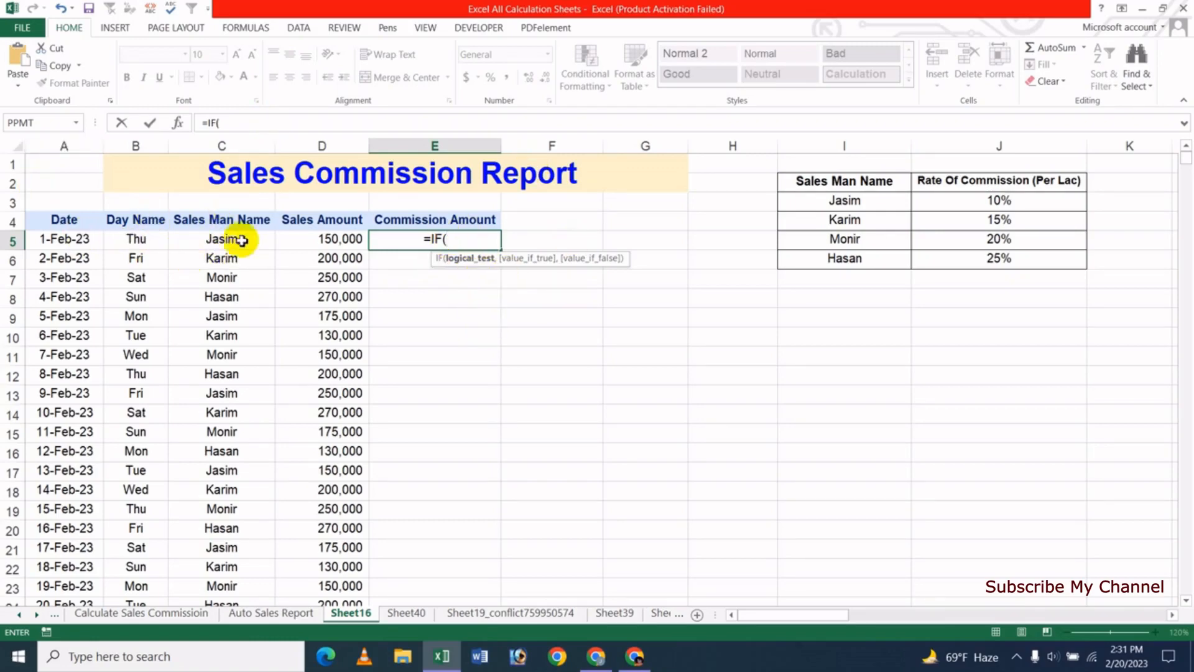
left_click(219, 238)
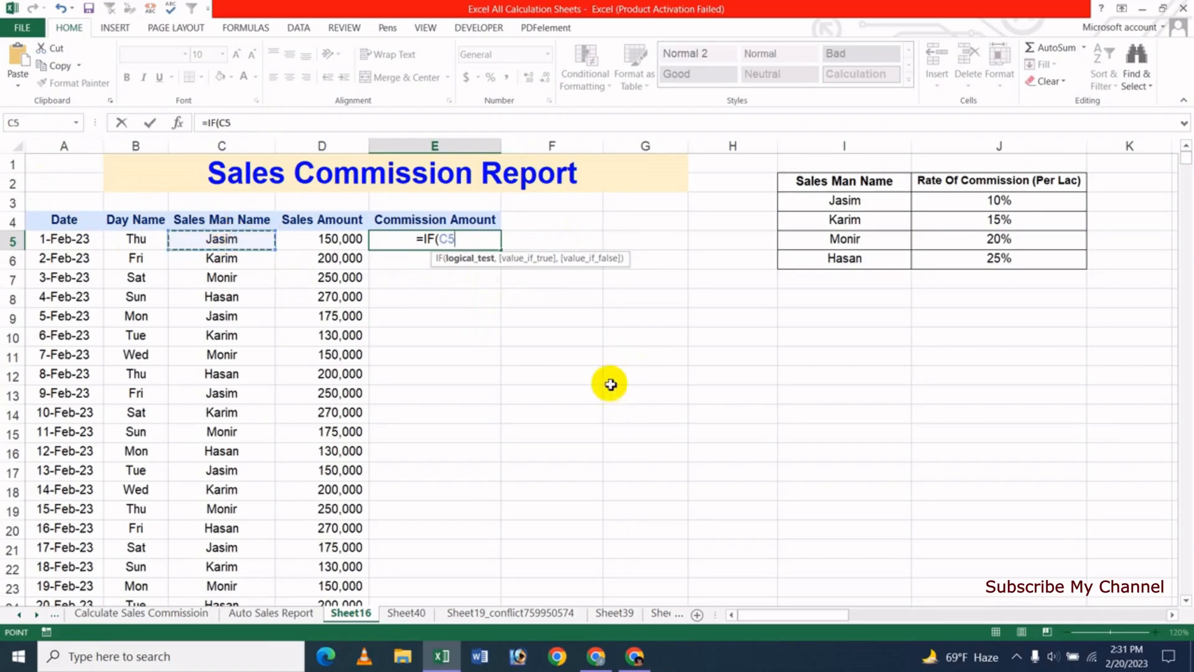
type("=")
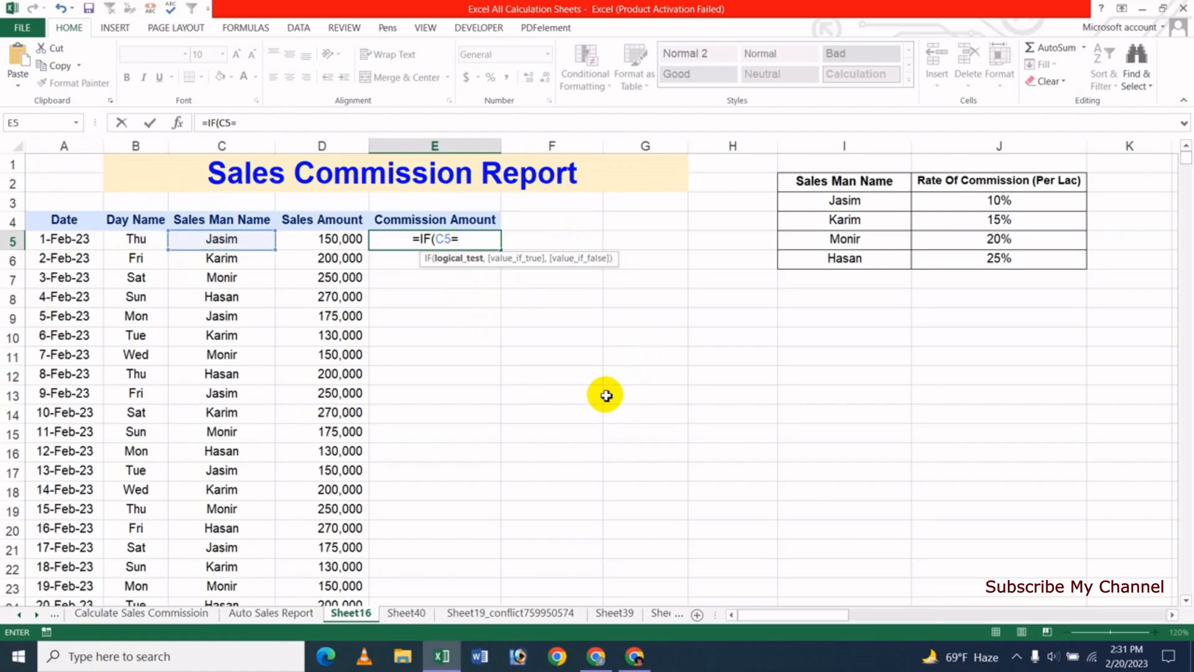
type("\"")
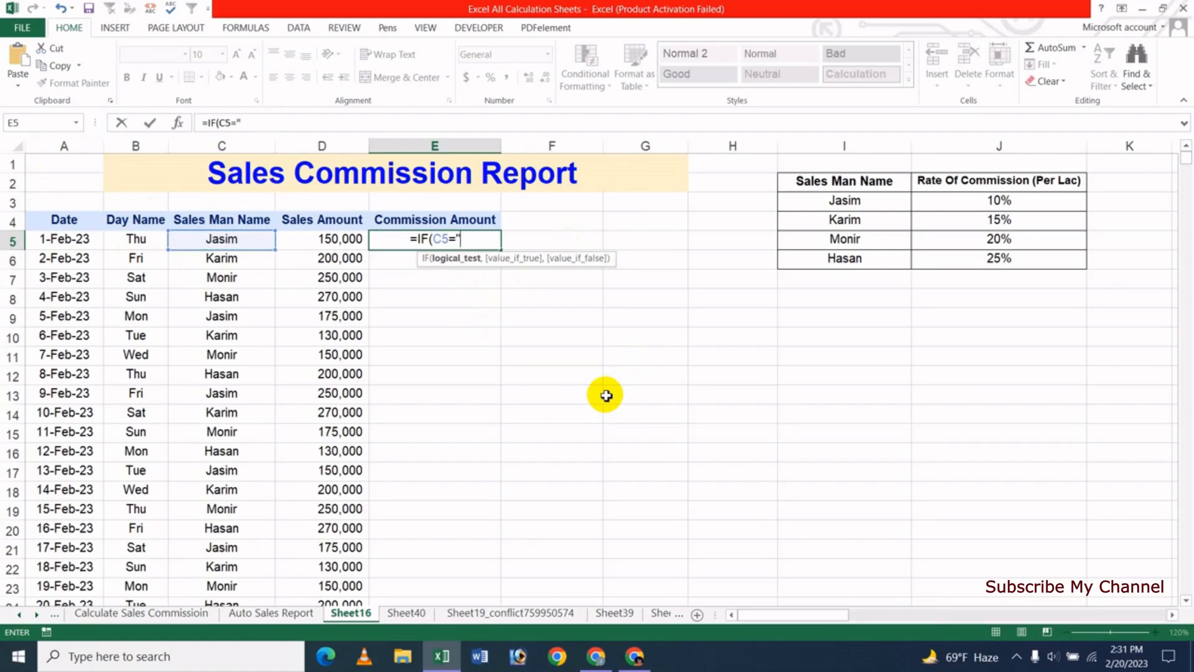
type("Jasim")
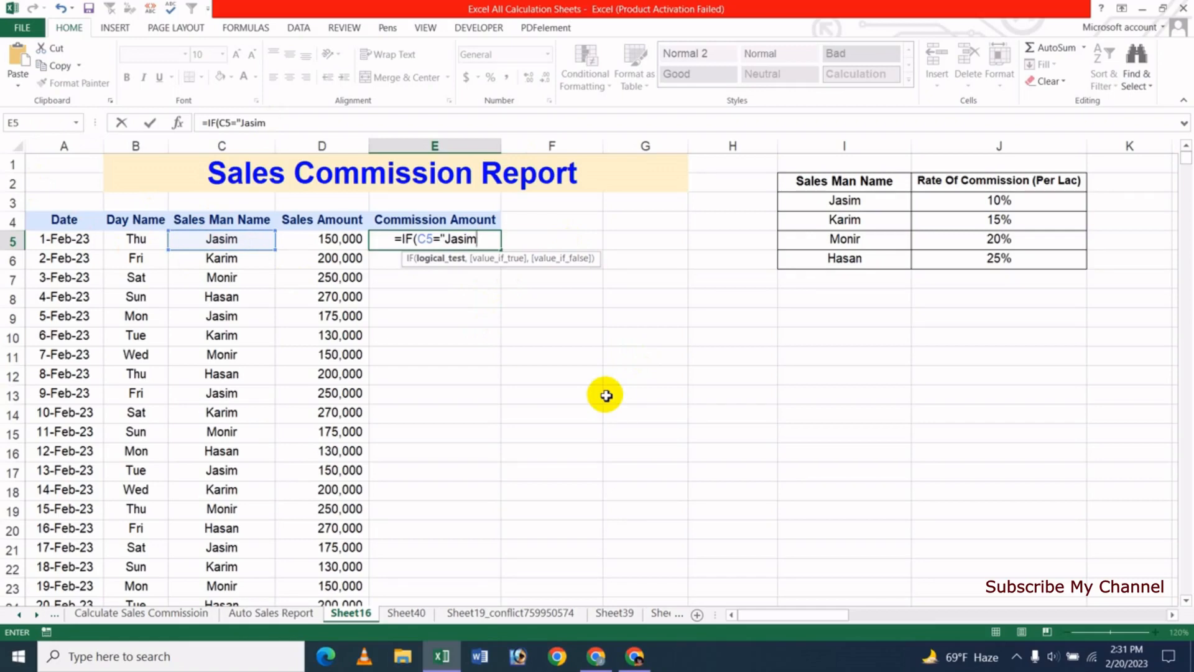
type("\"")
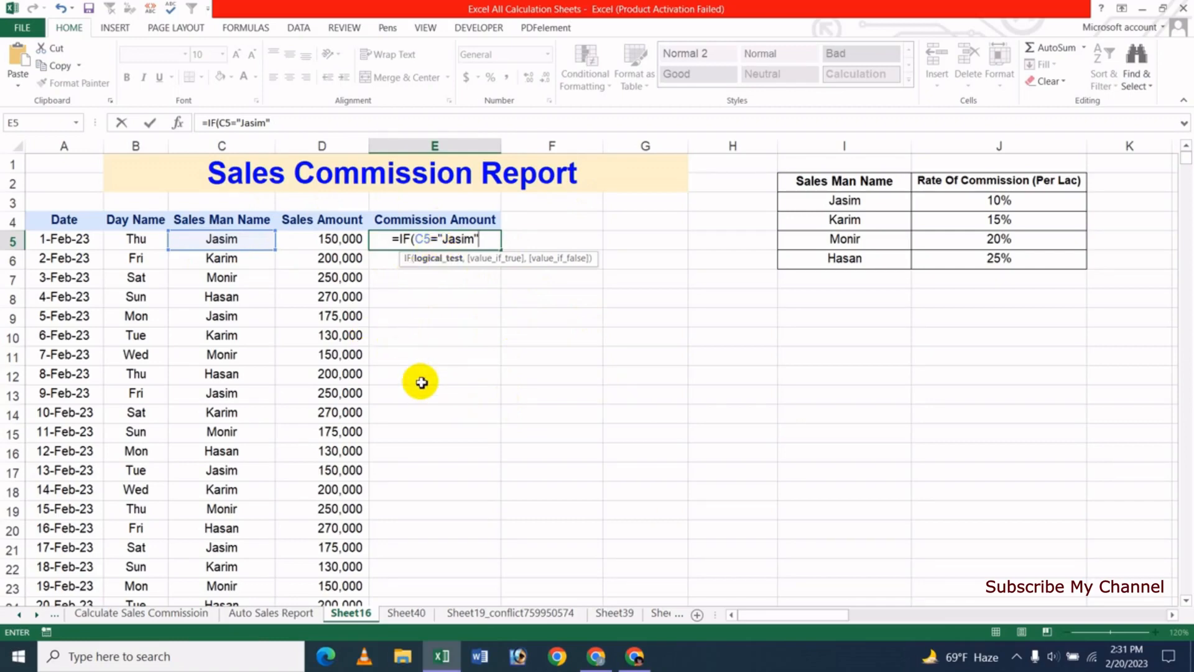
type(",")
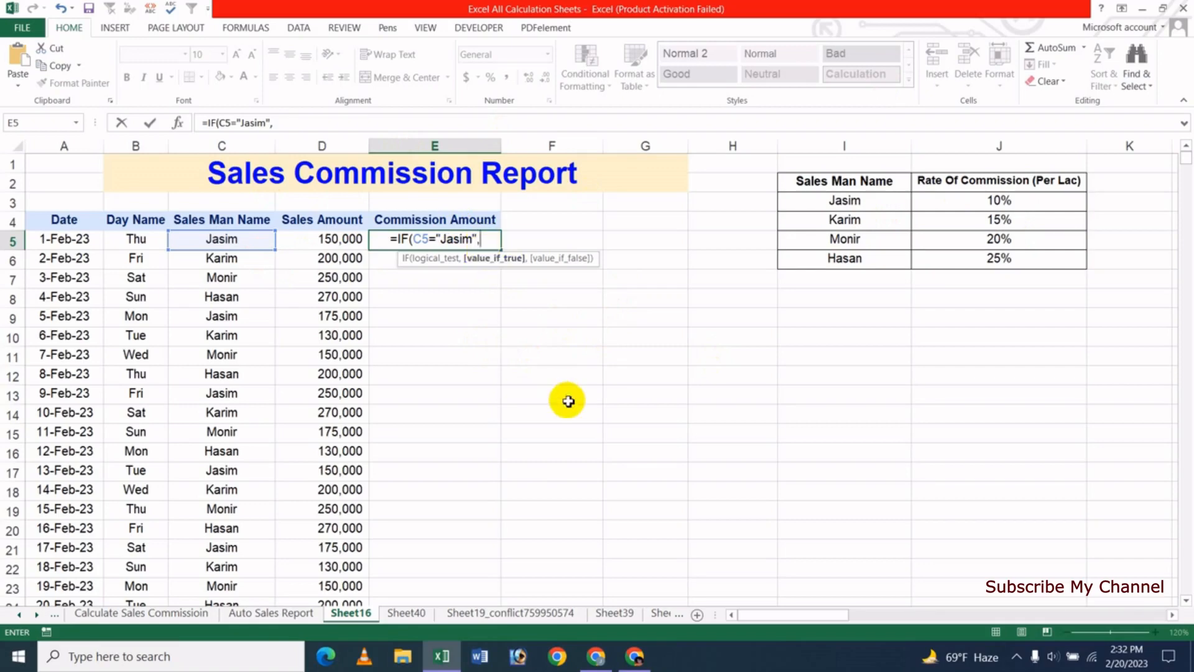
Step: Give the IF formula in E5 the true result (D5*10%) and begin its value-if-false argument
type("(")
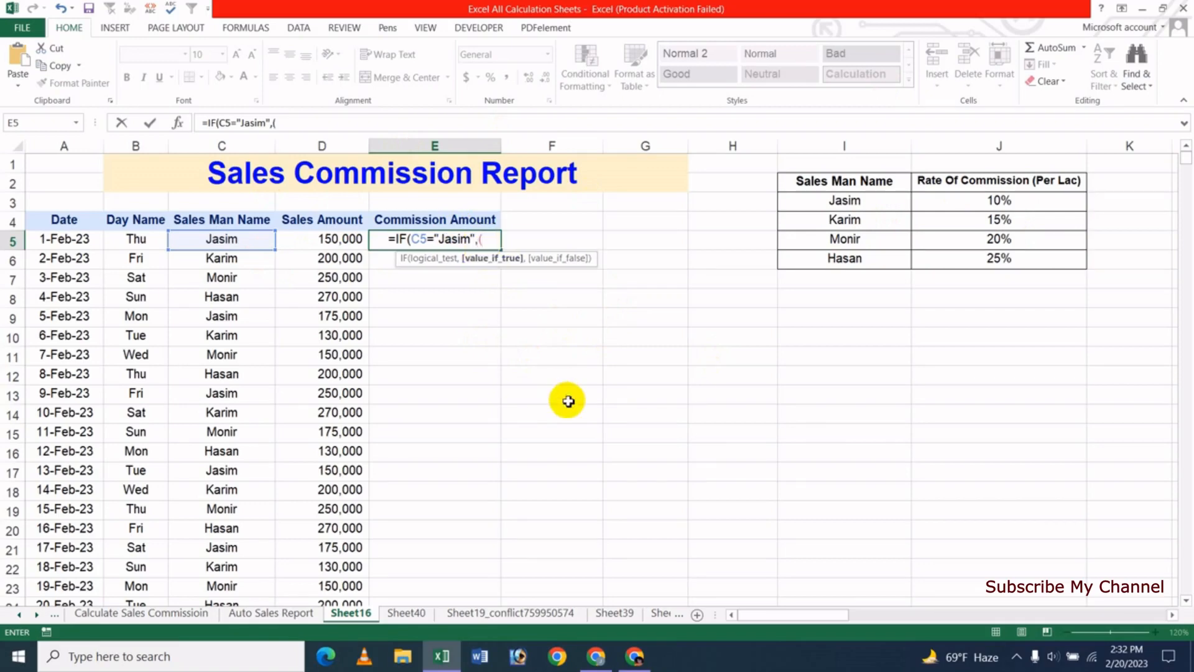
left_click(340, 240)
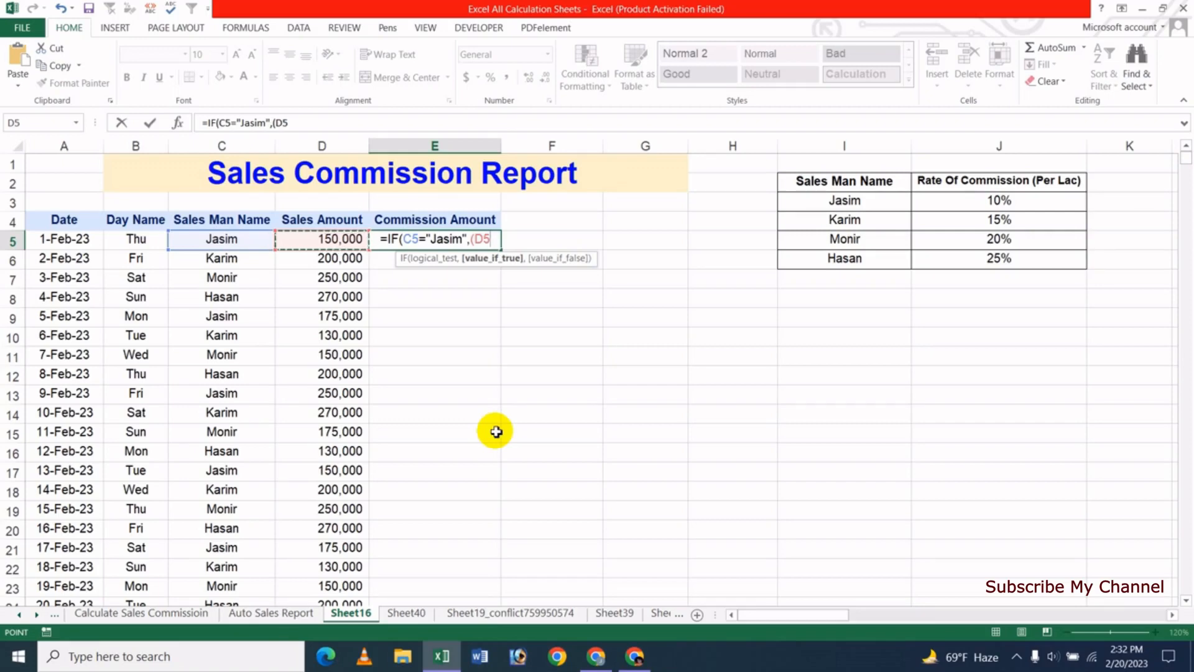
type("*")
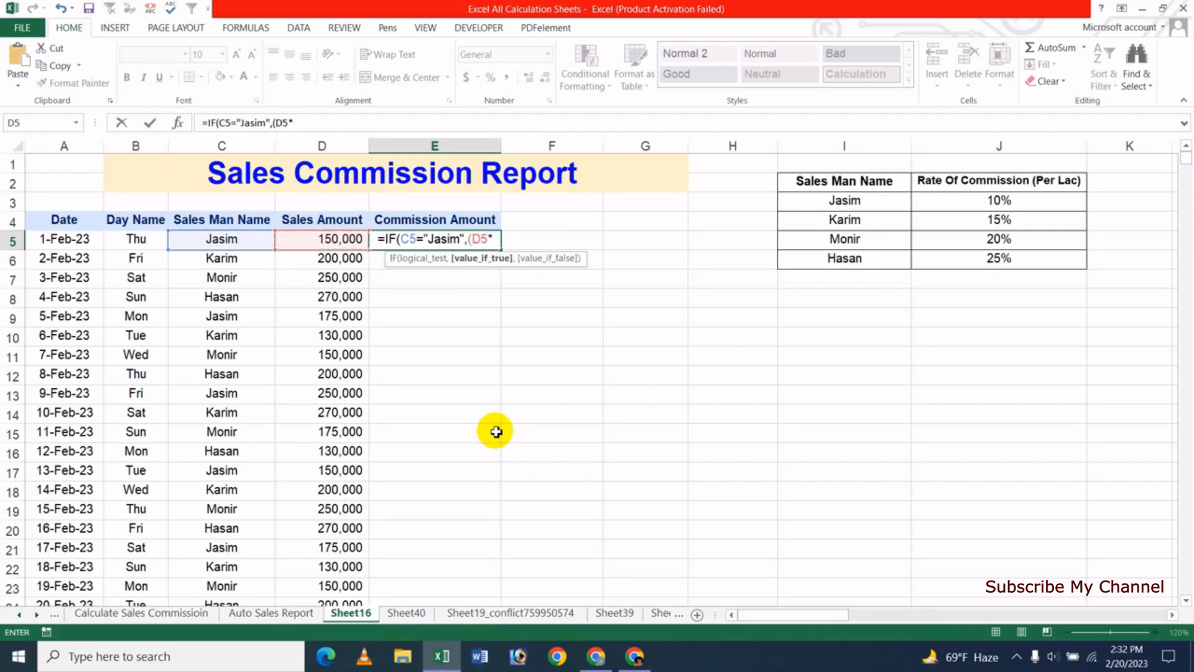
type("10")
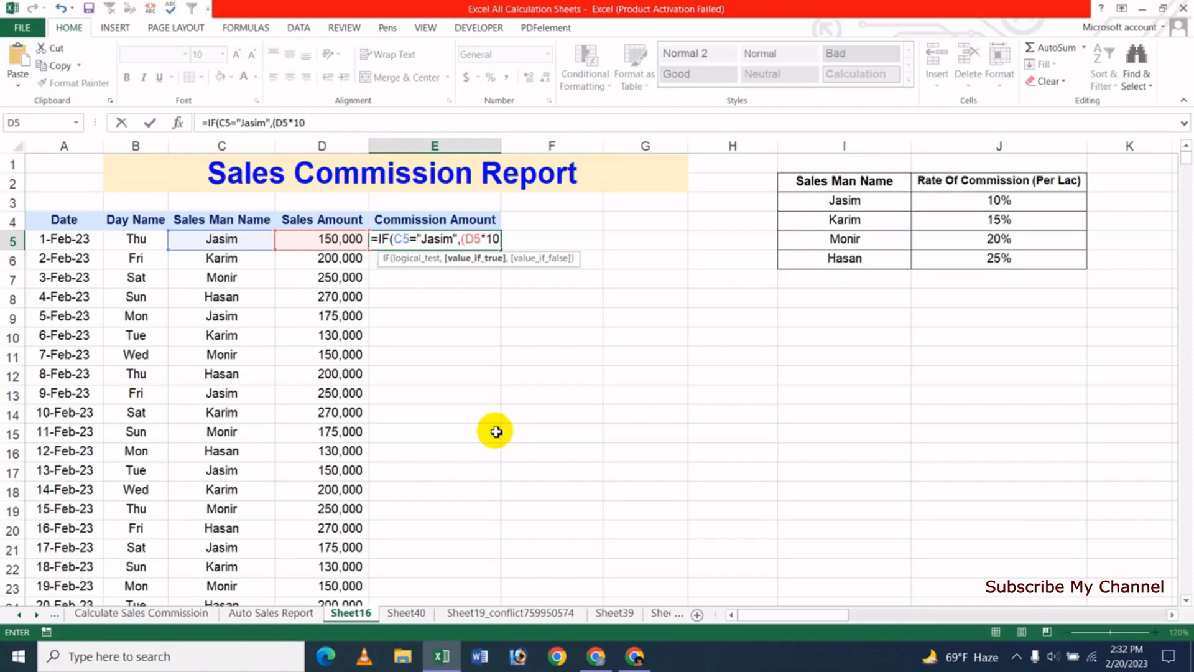
type("%")
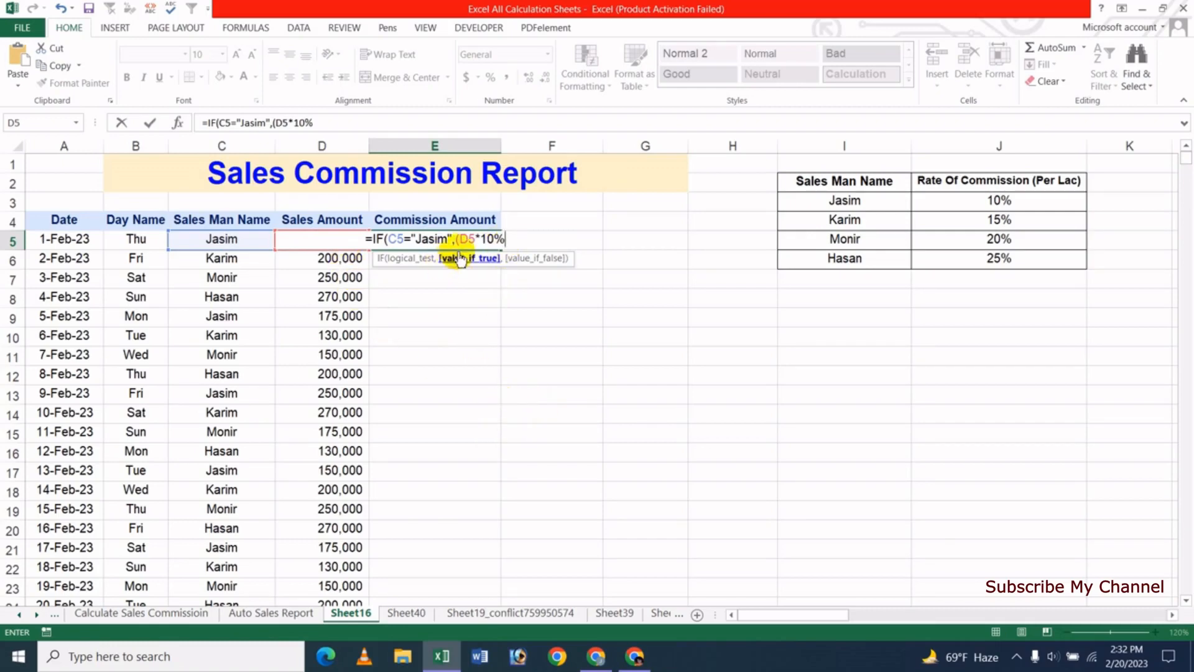
type(")")
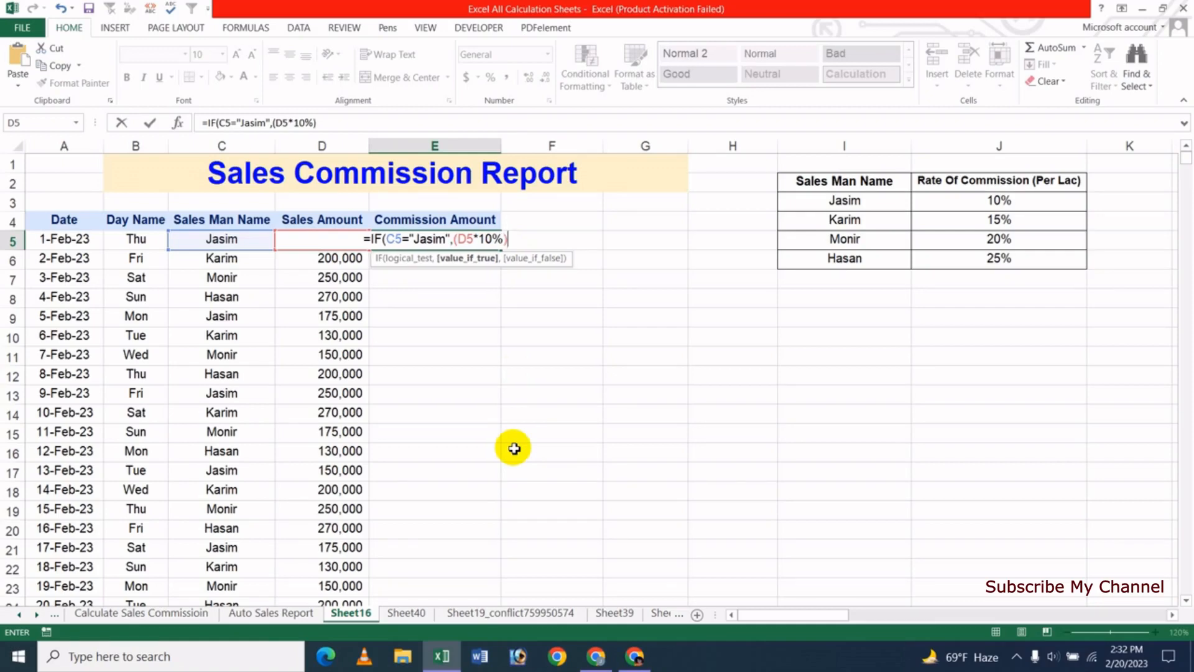
type(",")
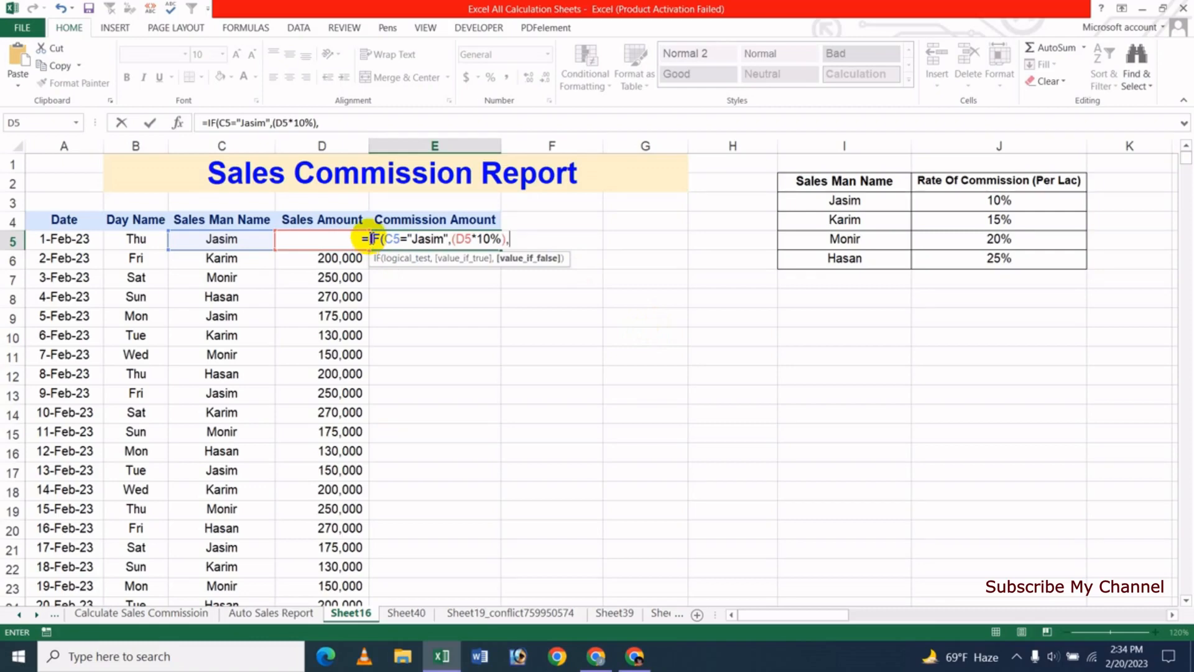
Step: Nest a copy of the IF clause as the value-if-false argument in E5, testing C5 for the second salesman's name
left_click_drag(370, 238, 581, 293)
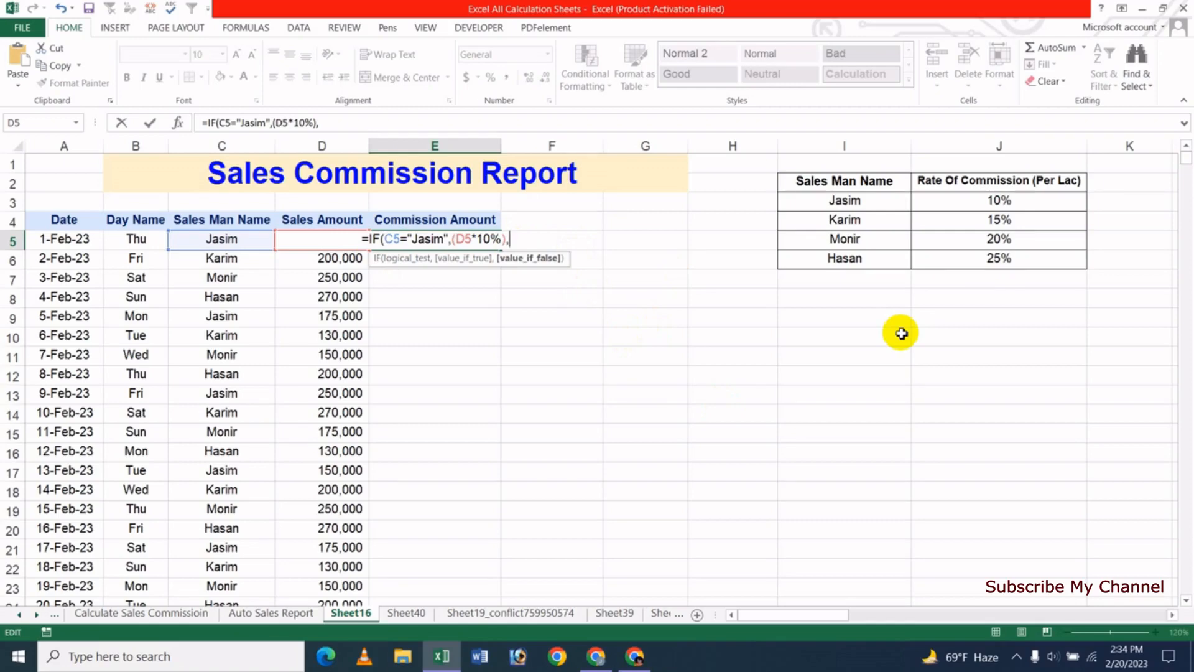
type("IF(C5=\"Jasim\",(D5*10%),")
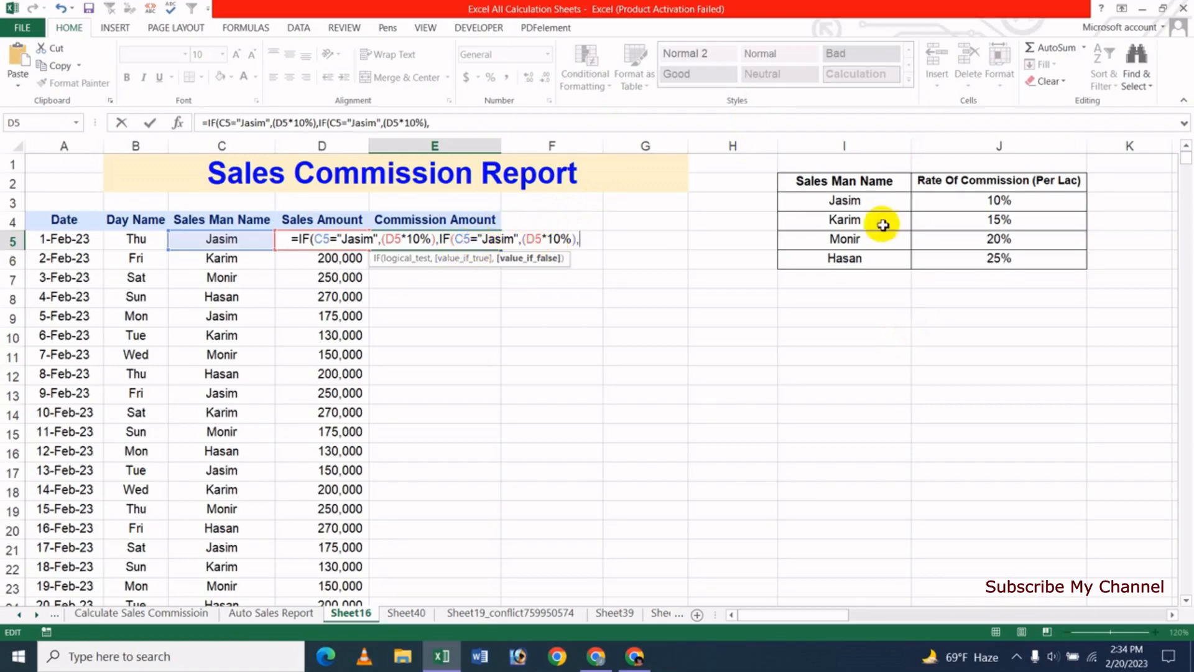
left_click(489, 240)
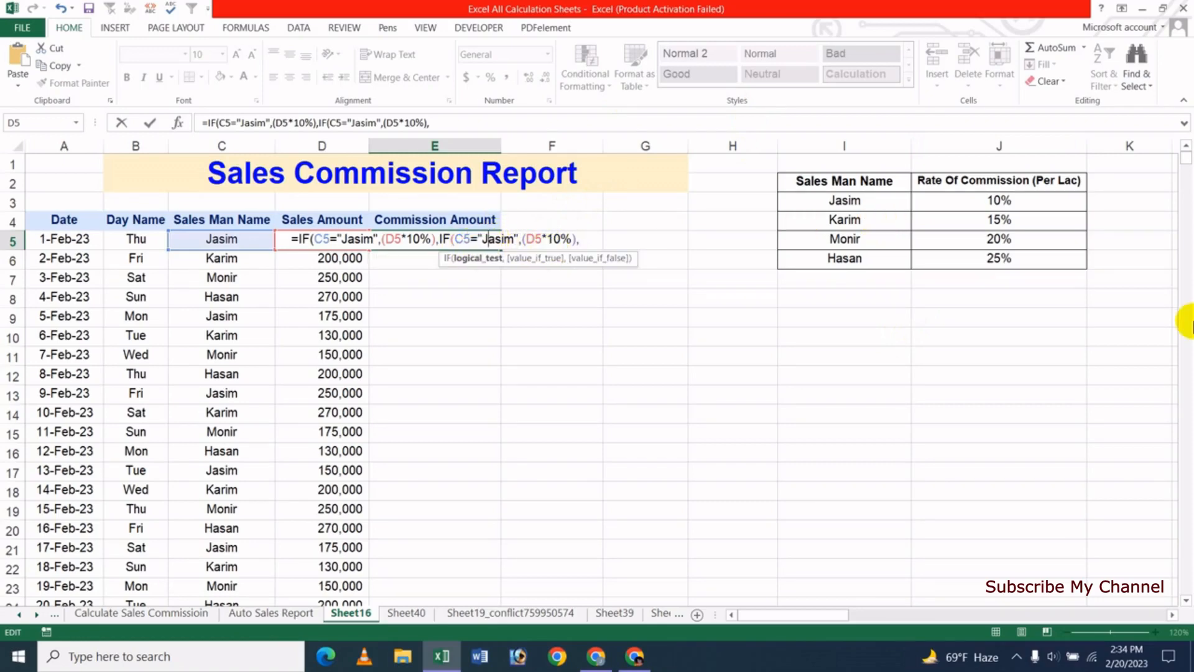
key("BackSpace")
key("Delete")
key("Delete")
key("Delete")
key("Delete")
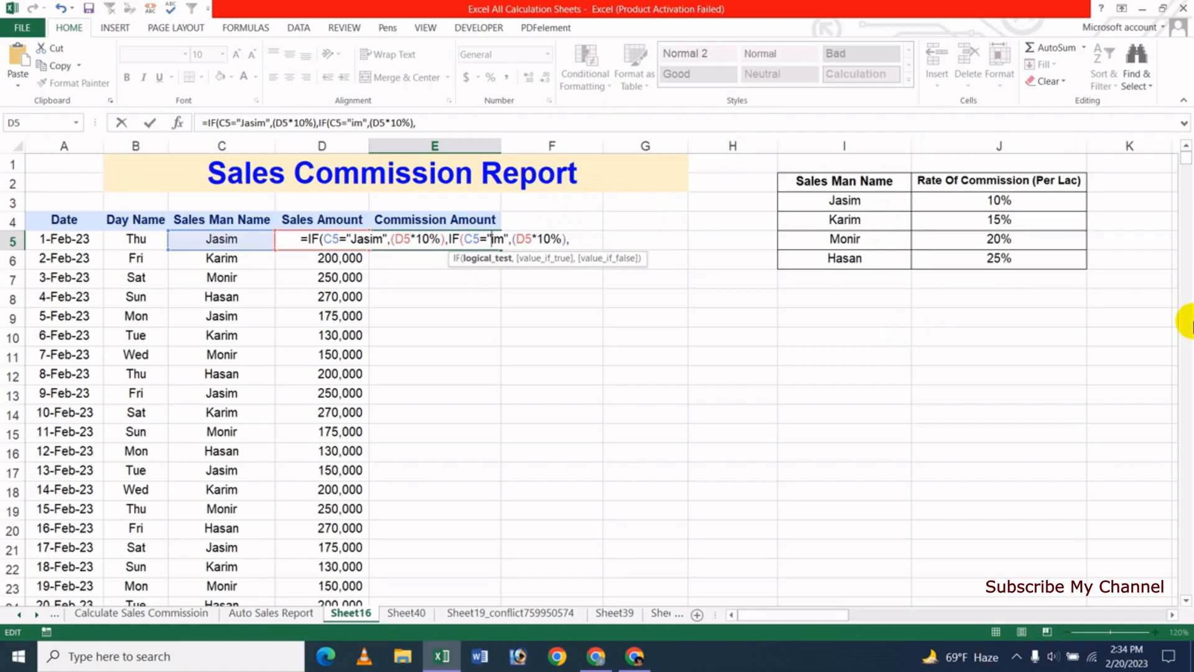
type("Karim")
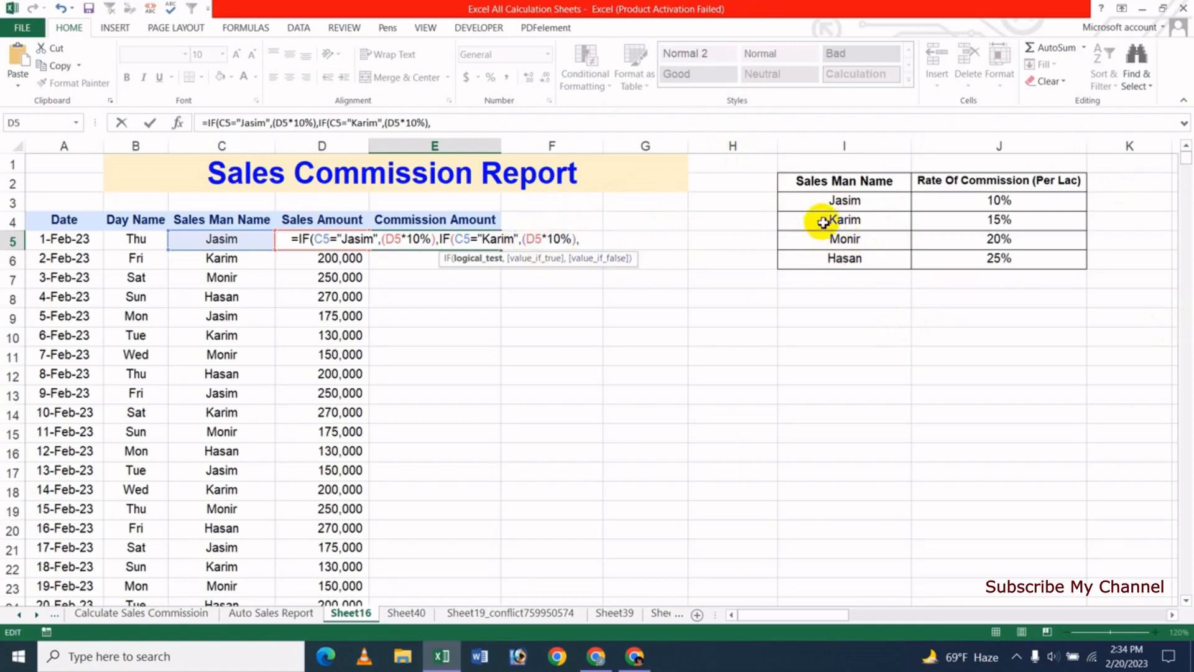
Step: Set the commission rate in the second IF's true result to 15%
left_click(559, 241)
key("Delete")
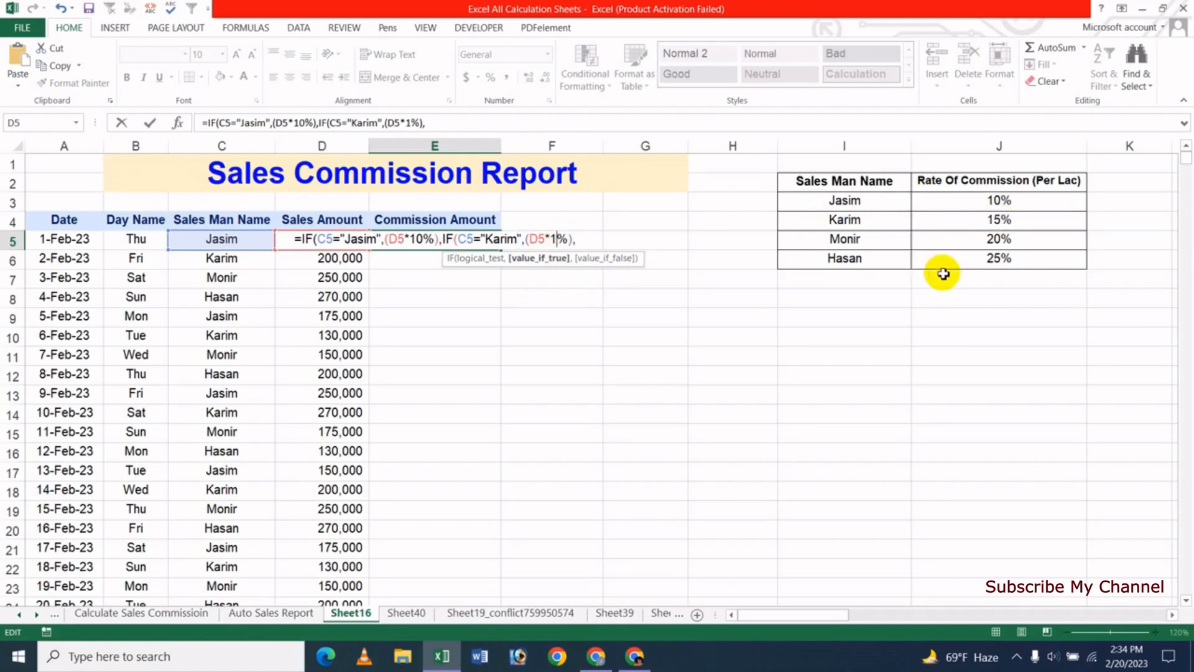
type("5")
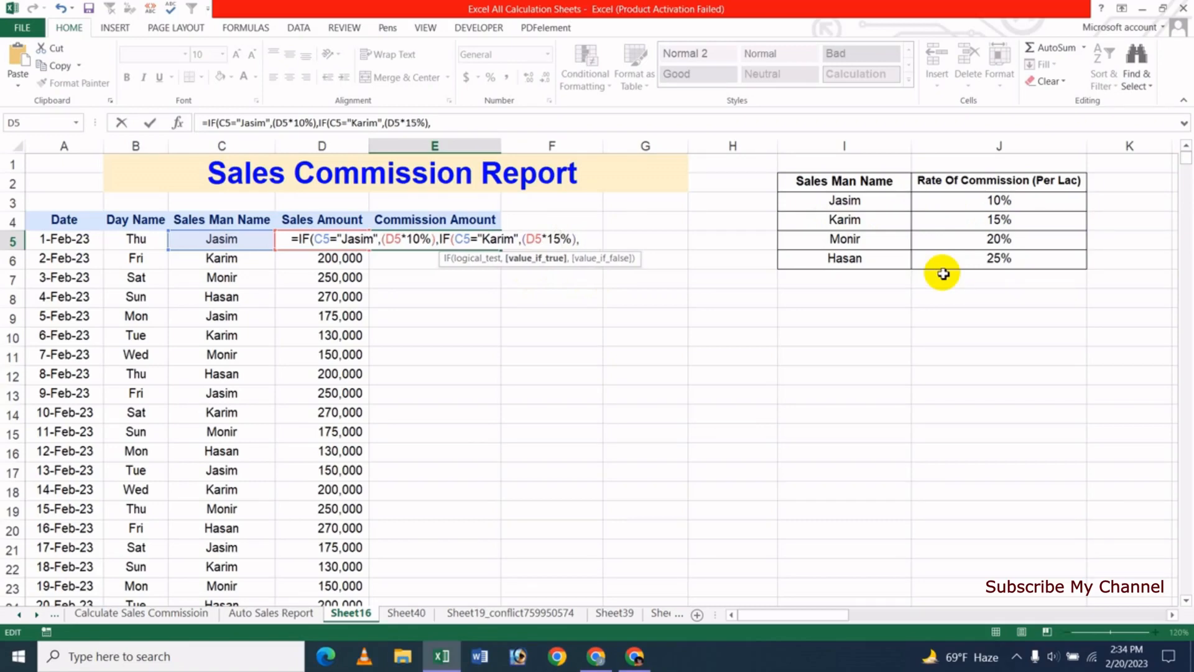
Step: Nest a third IF clause in the E5 formula that tests C5 for the third salesman's name in the rate table
left_click(581, 240)
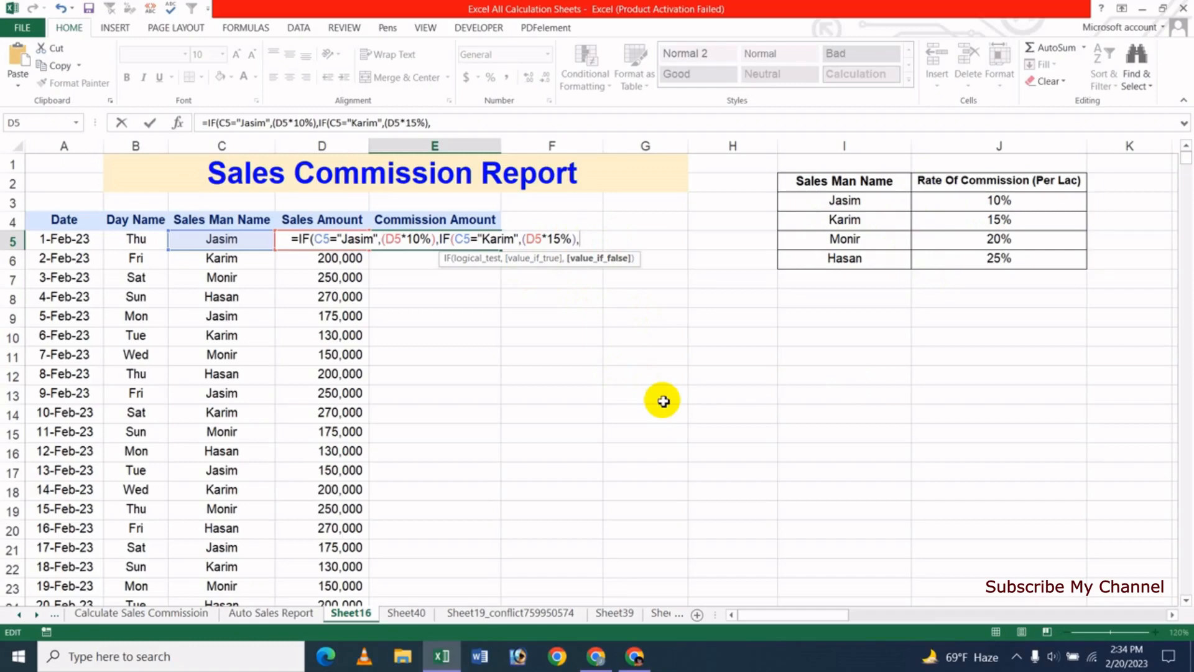
type("IF(C5=\"Jasim\",(D5*10%),")
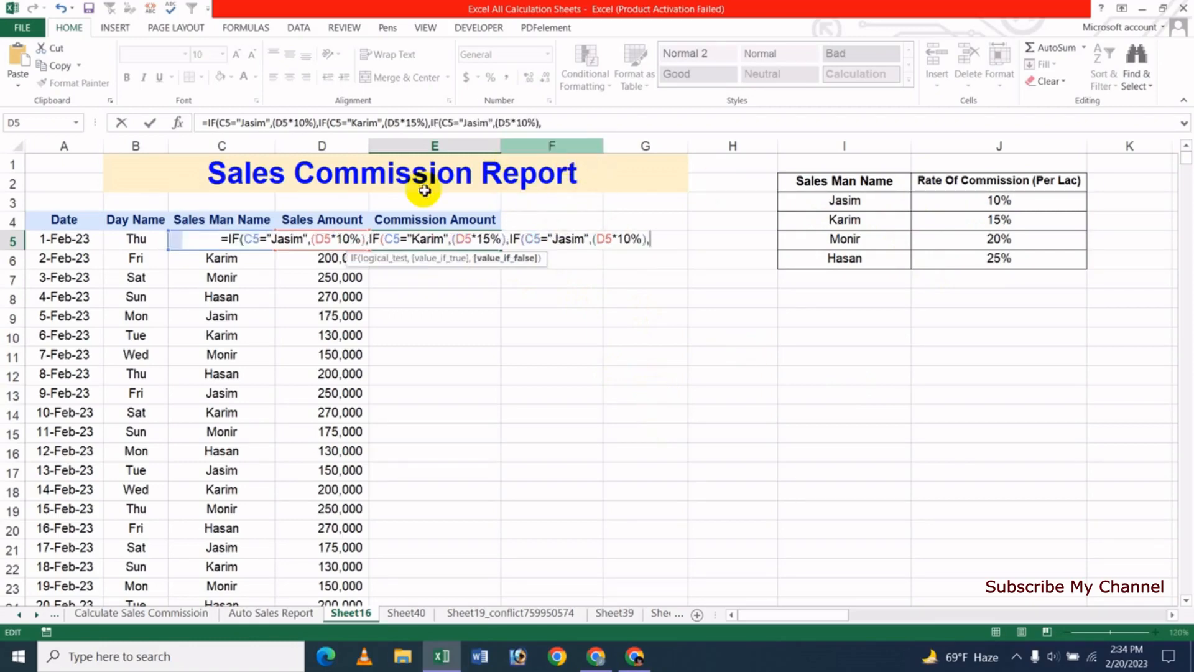
left_click(553, 239)
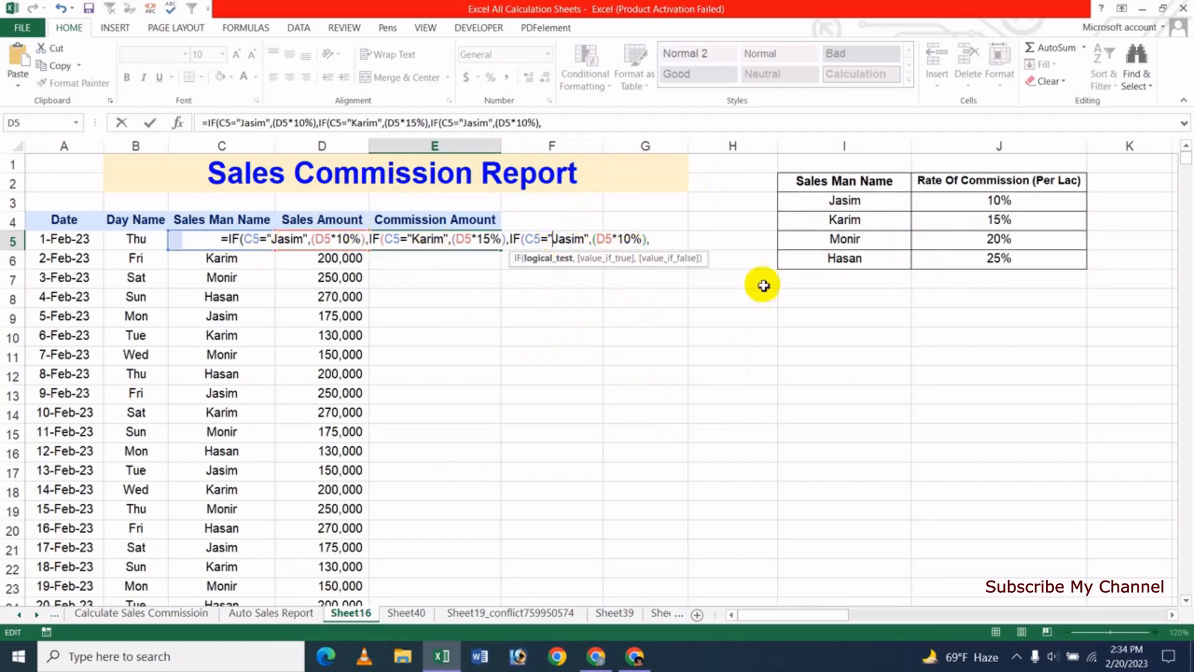
key("Delete")
key("Delete")
key("Delete")
key("Delete")
key("Delete")
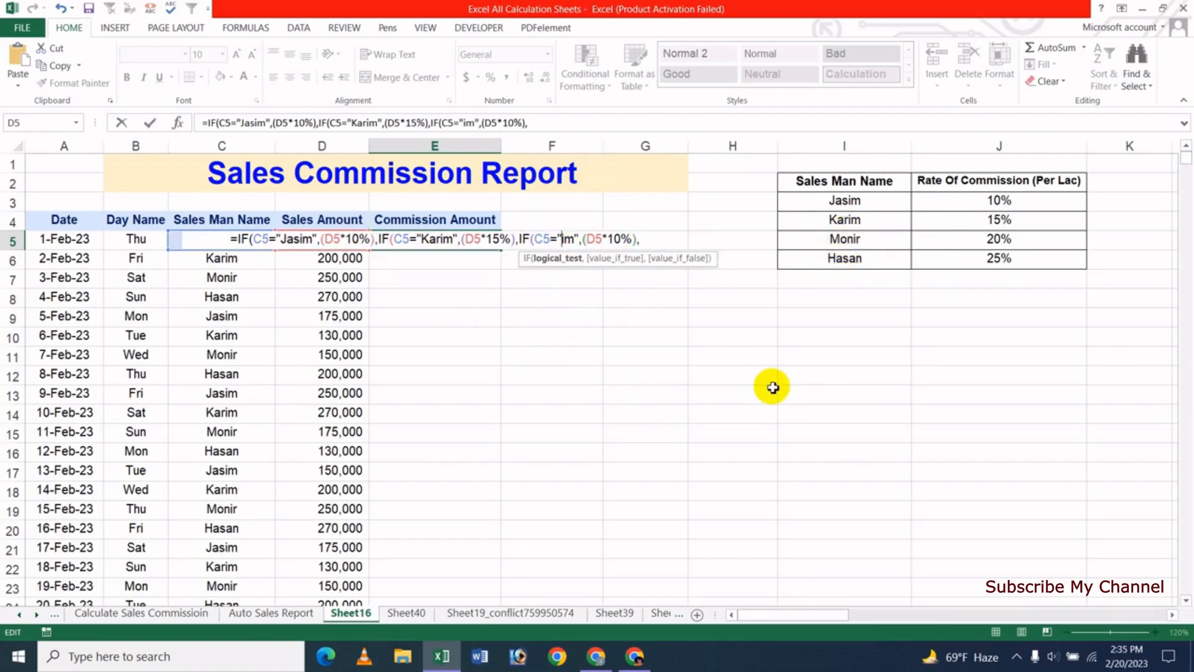
type("Monir")
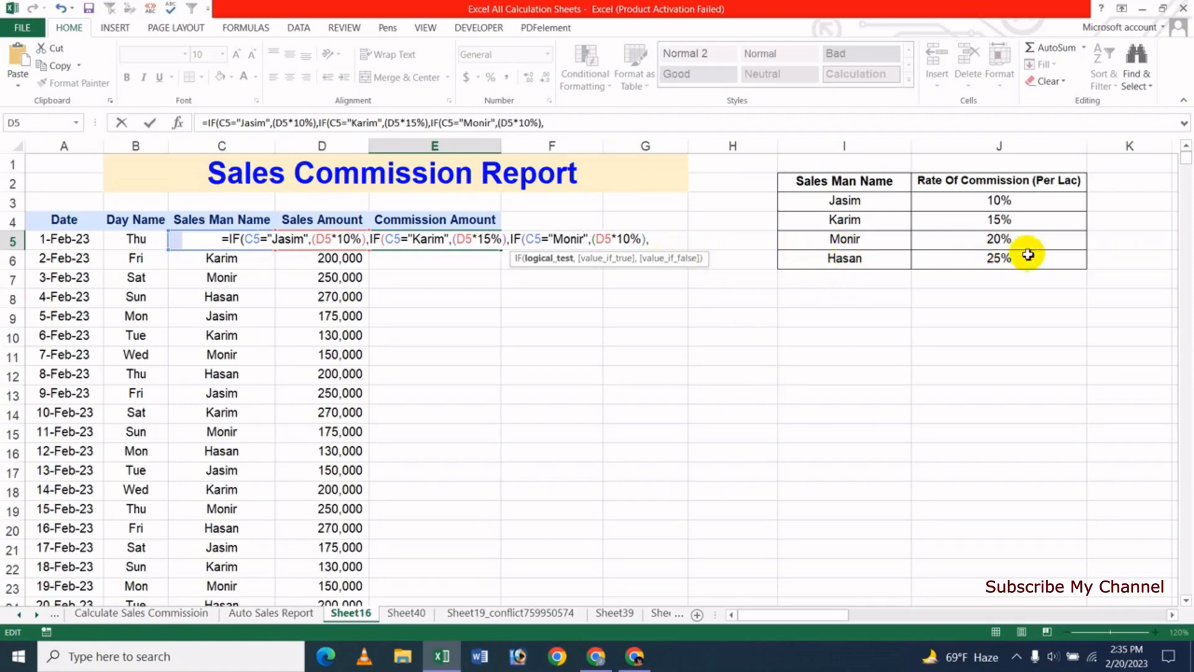
Step: Set the commission rate in the third IF's true result to 20%
left_click(617, 239)
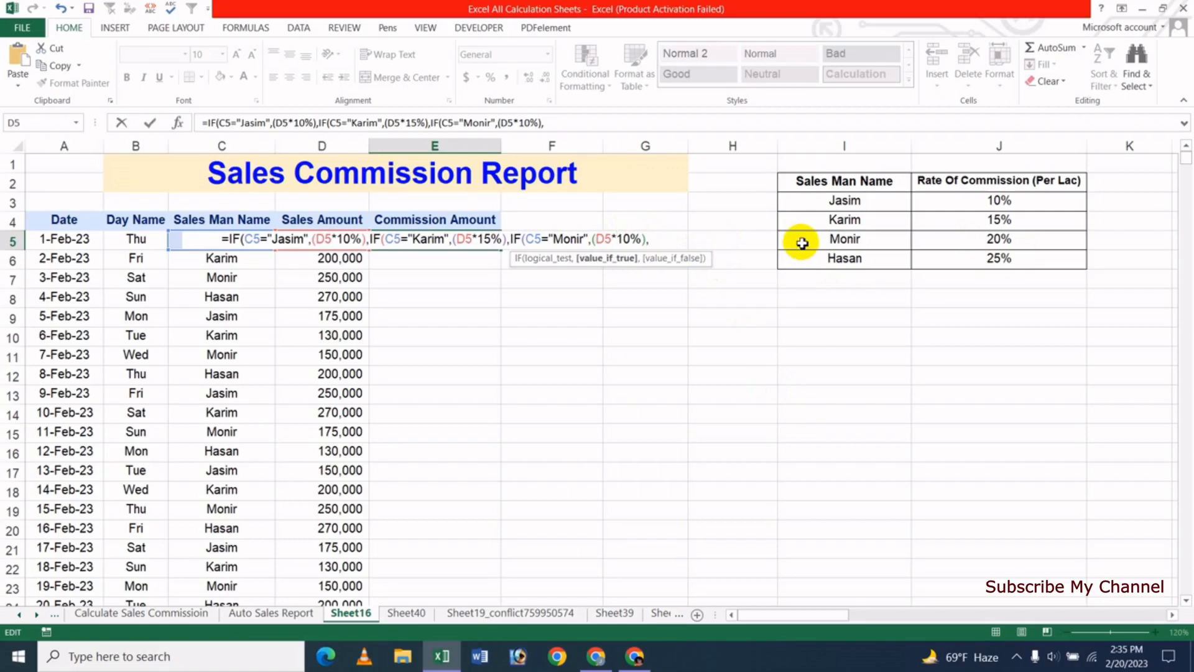
key("Delete")
type("2")
Step: Nest a fourth IF clause in the E5 formula that tests C5 for the last salesman's name in the rate table
key("End")
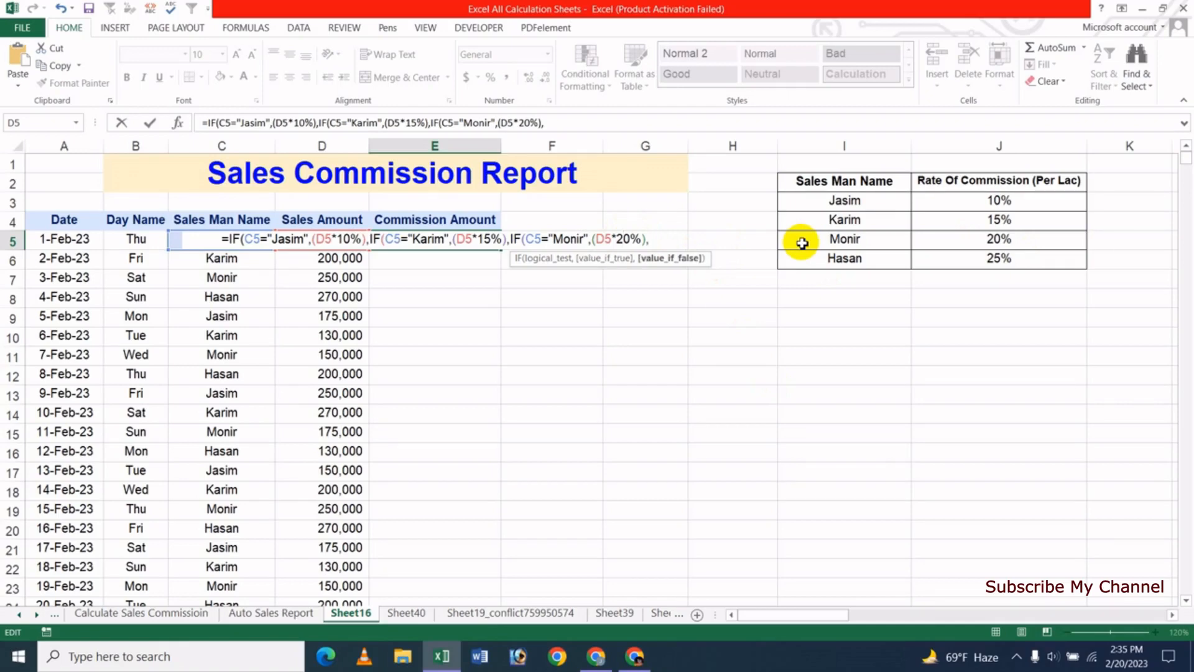
type("IF(C5=\"Jasim\",(D5*10%),")
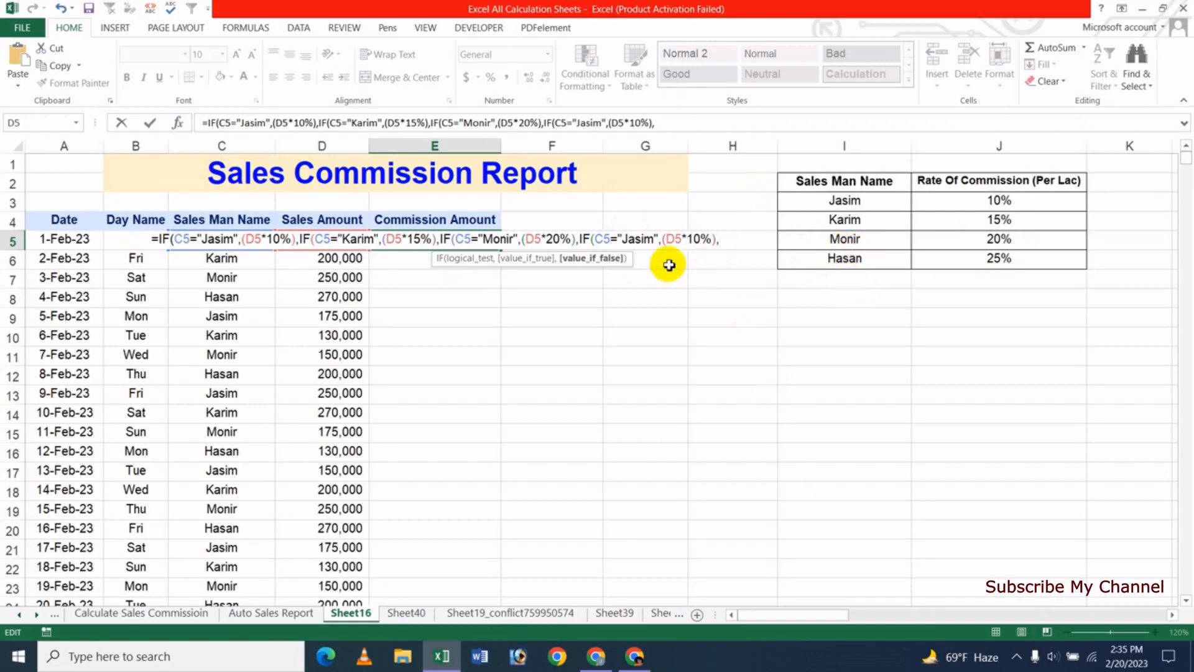
left_click(625, 239)
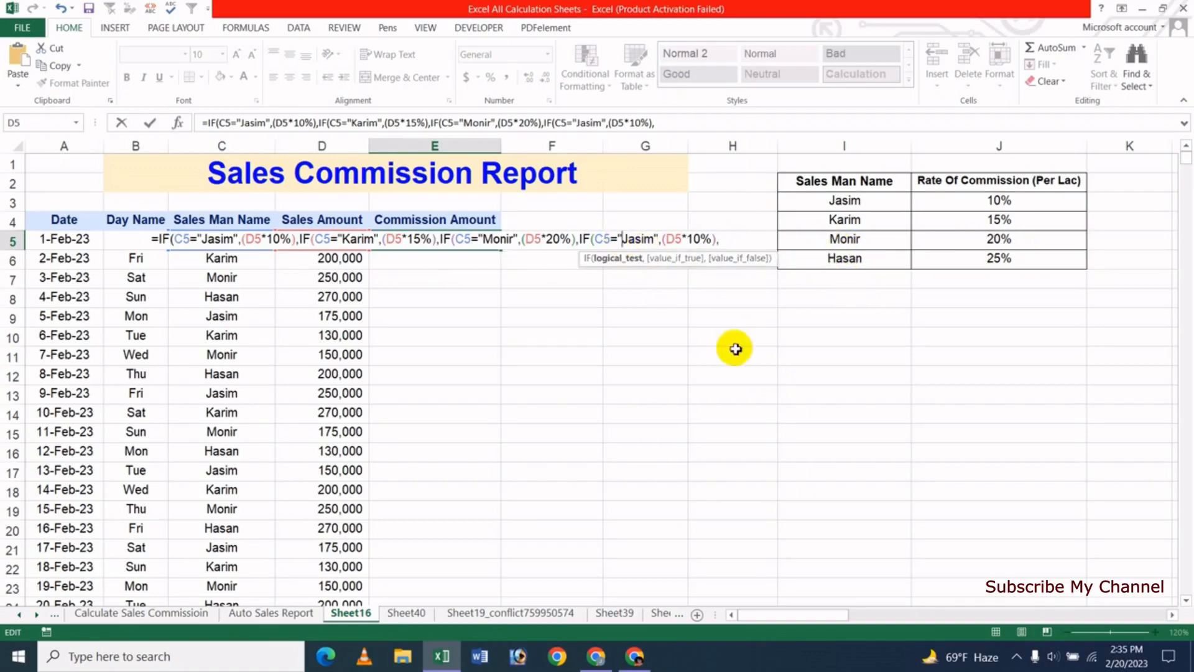
key("BackSpace")
key("BackSpace")
key("Delete")
key("Delete")
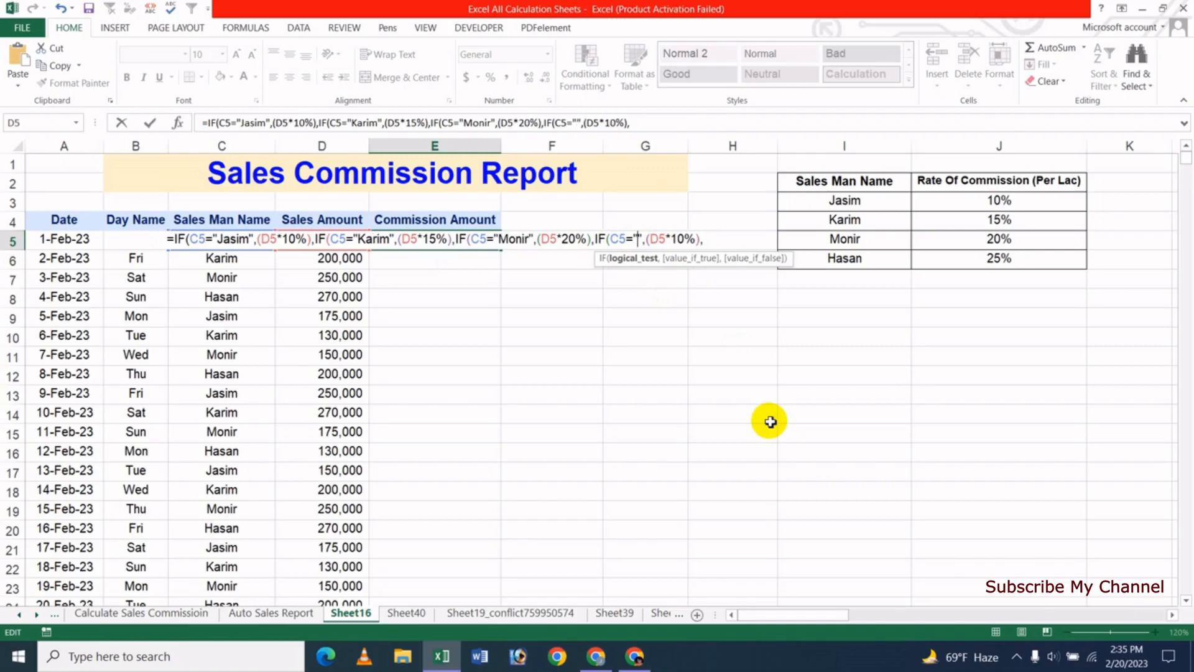
type("Hasan")
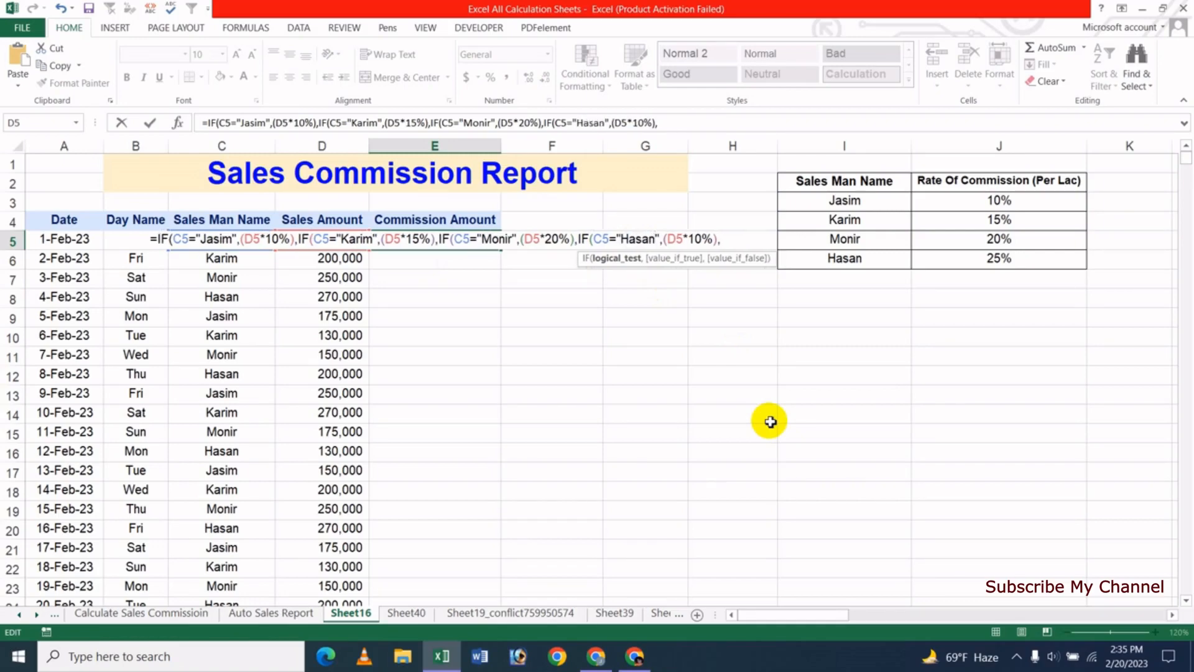
Step: Set the commission rate in the fourth IF's true result to 25%
left_click(687, 238)
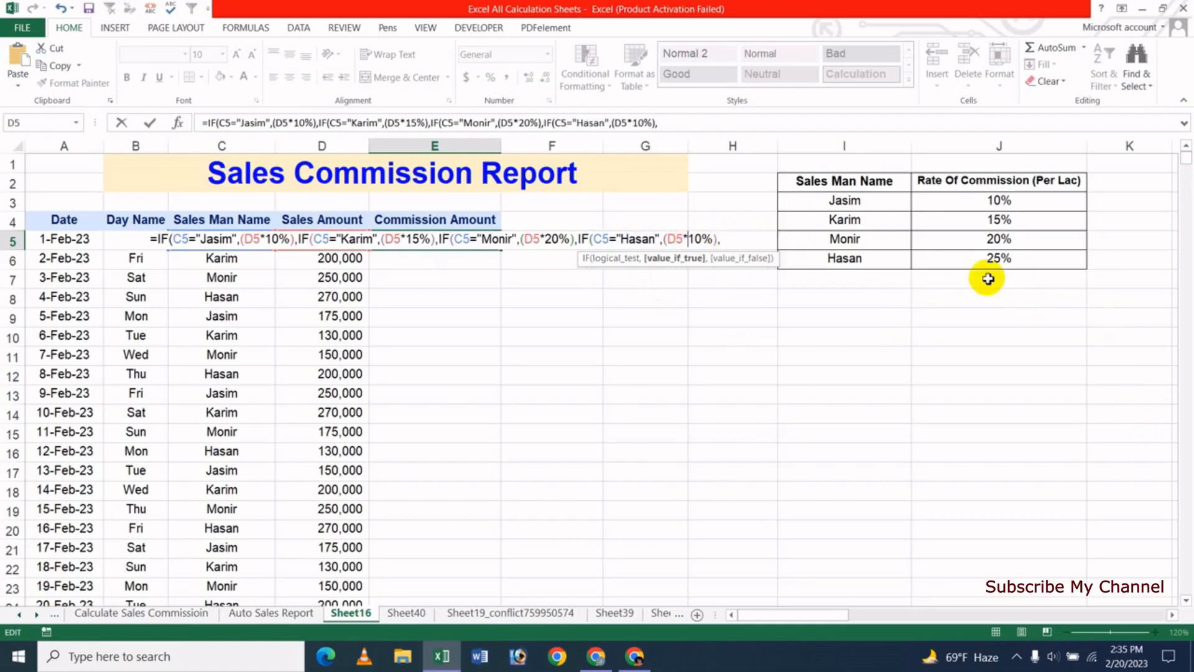
key("Delete")
key("Delete")
type("25")
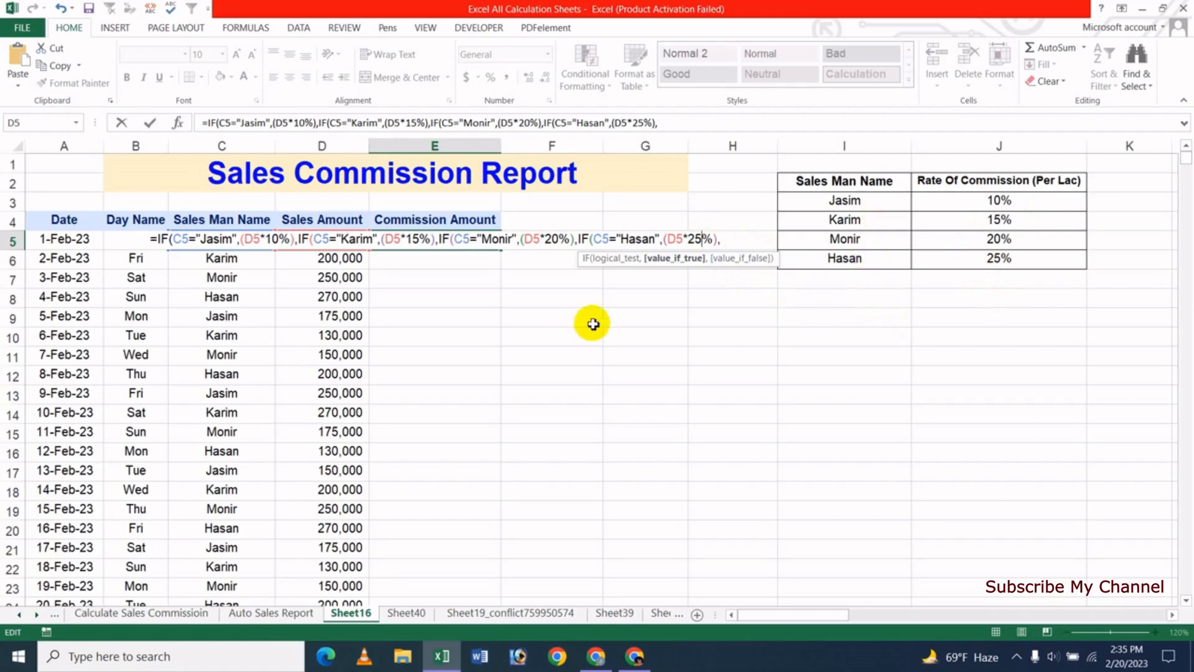
Step: Remove the trailing comma from the E5 formula, close all four nested IFs with parentheses and enter it
left_click(732, 242)
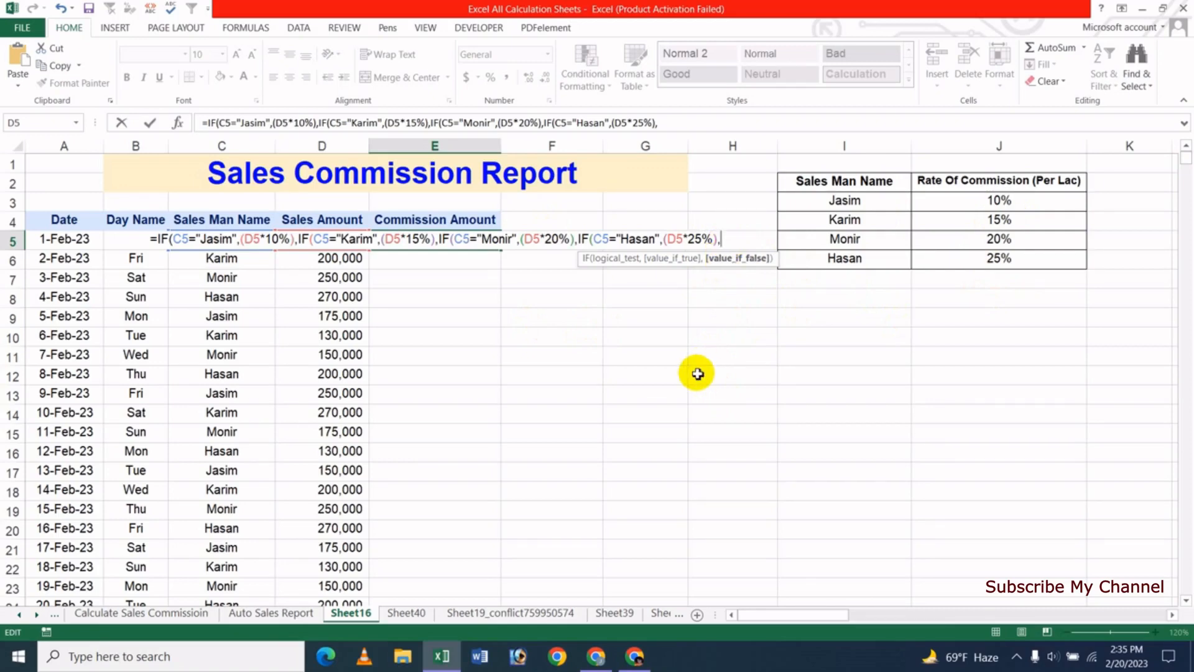
key("BackSpace")
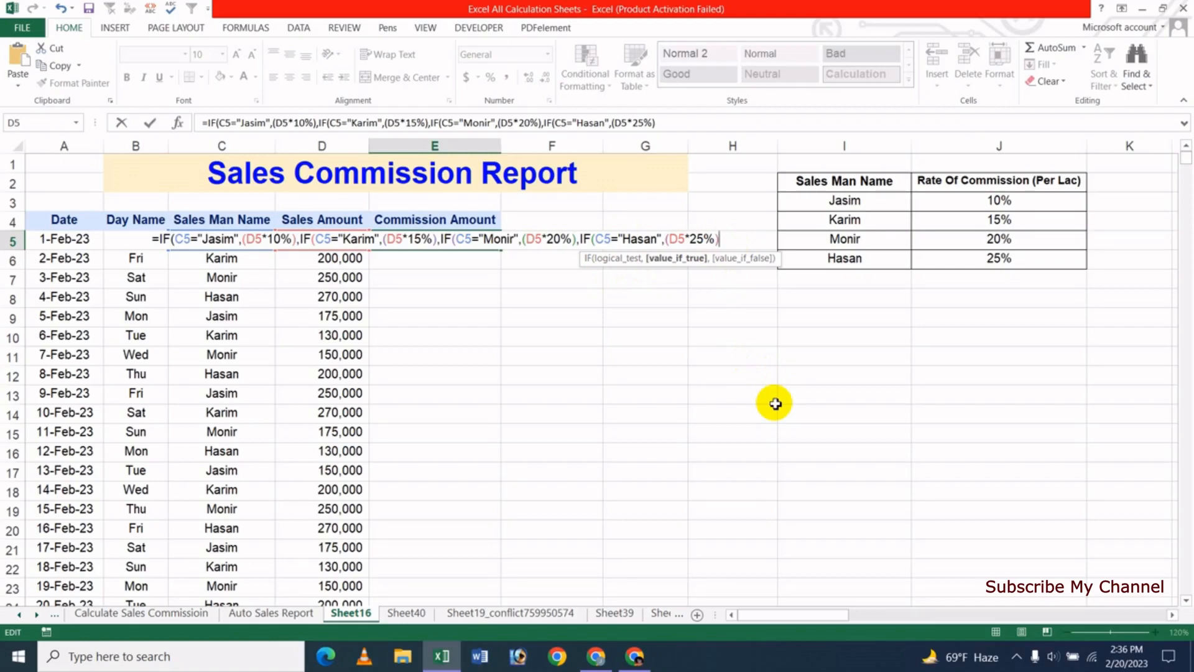
type(")")
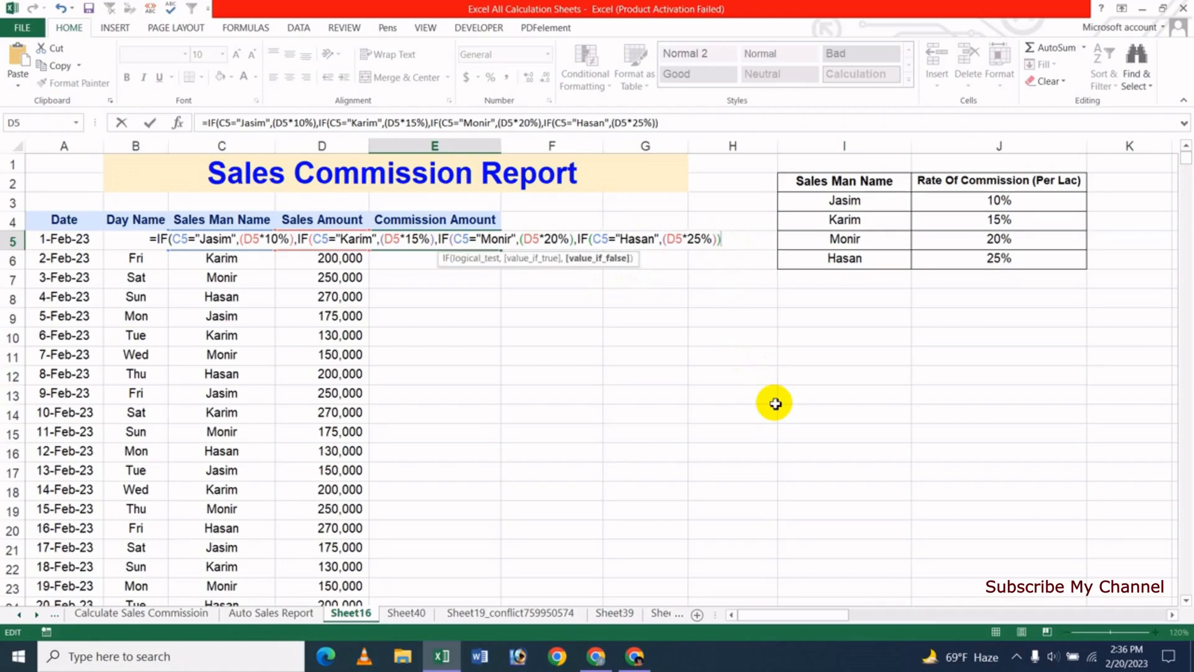
type("))")
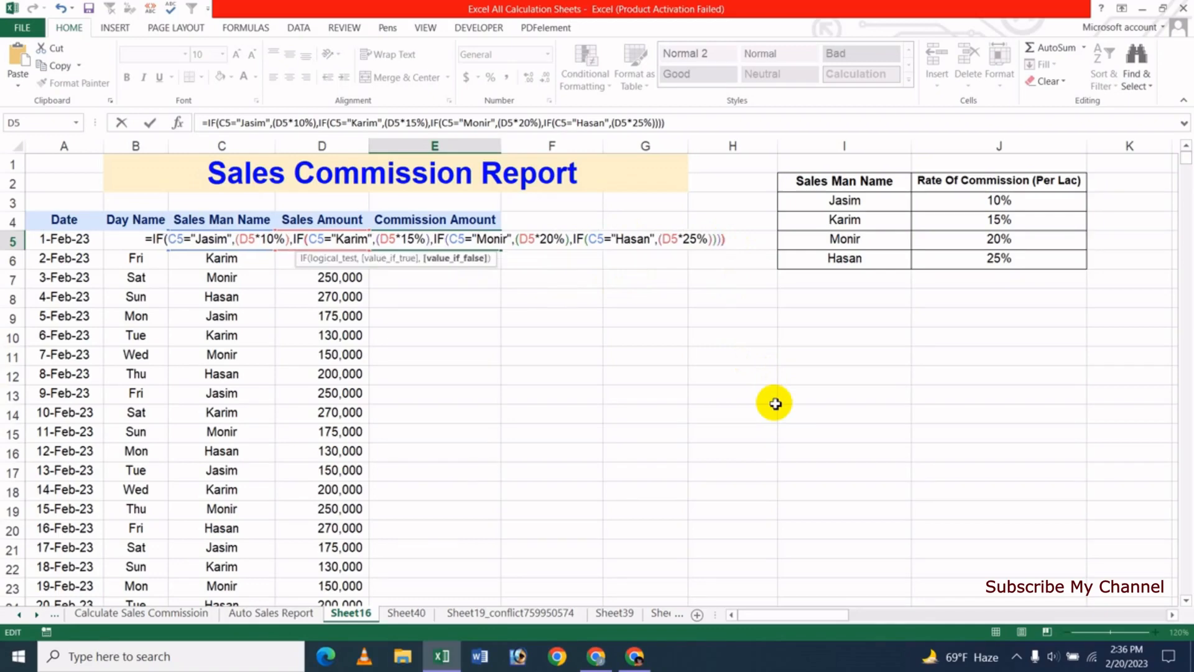
type(")")
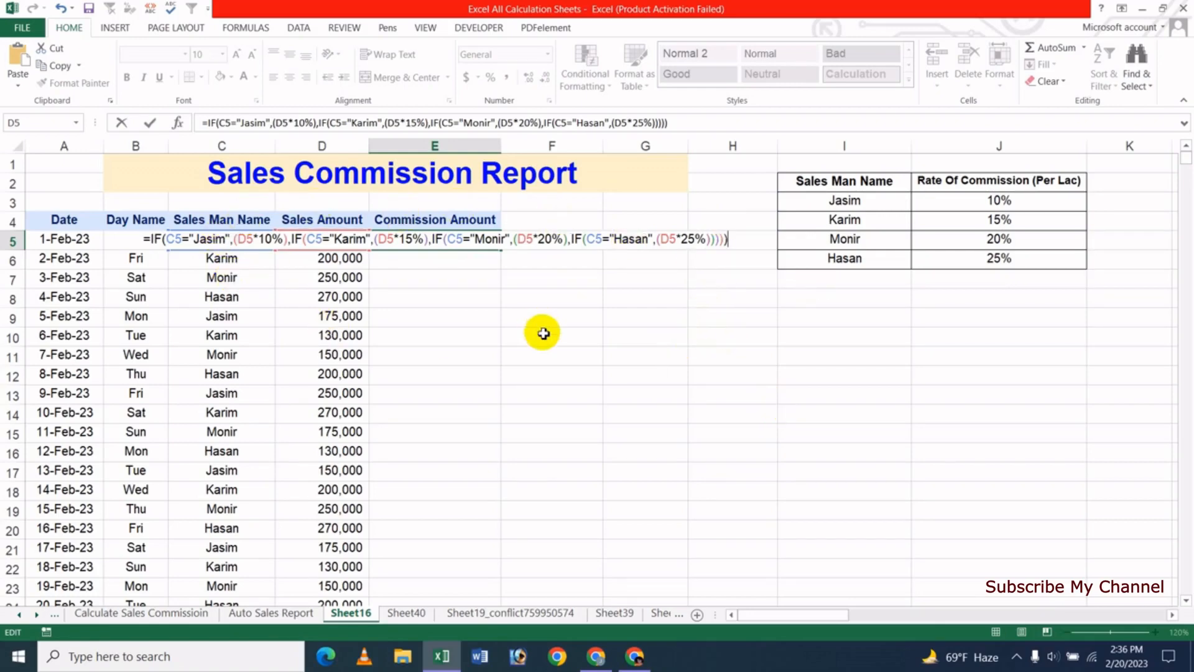
key("Return")
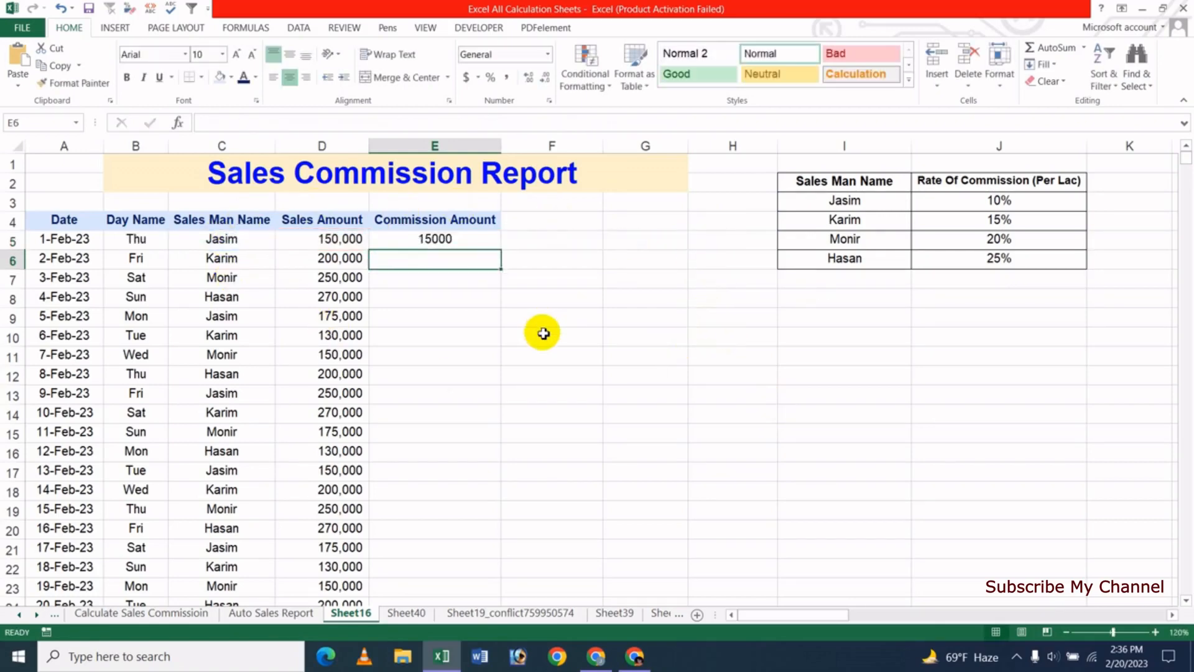
Step: Check the E5 commission against a scratch formula =D5*10% in G8, and clear the scratch cell
left_click(438, 238)
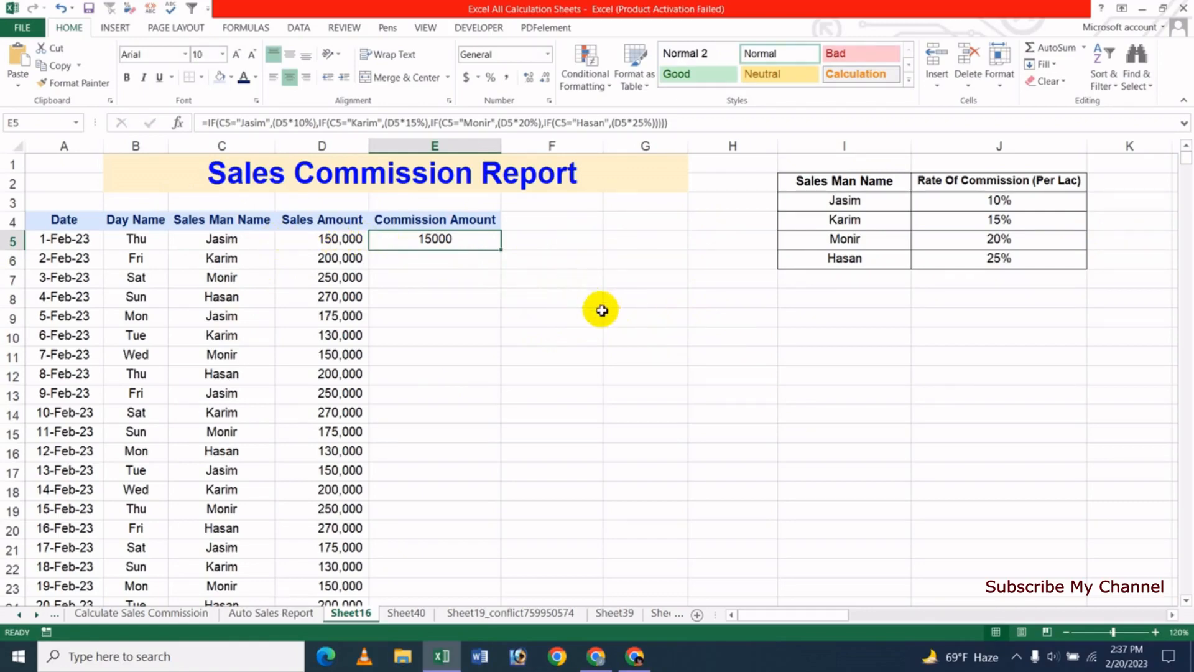
left_click(618, 300)
type("=")
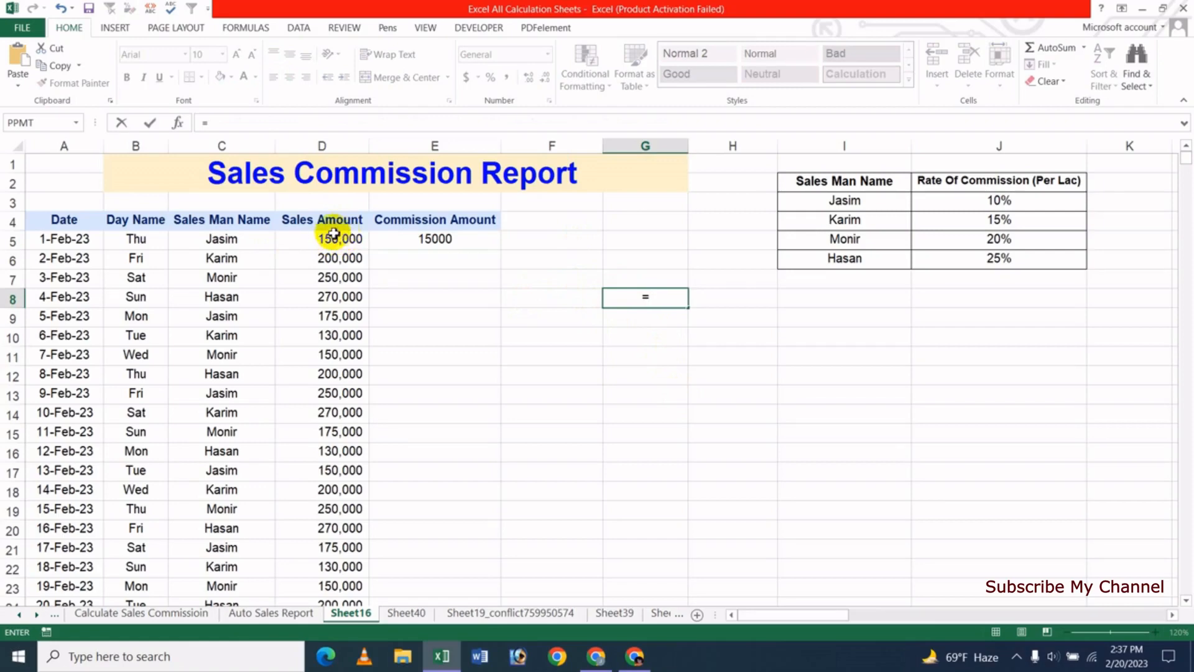
left_click(337, 241)
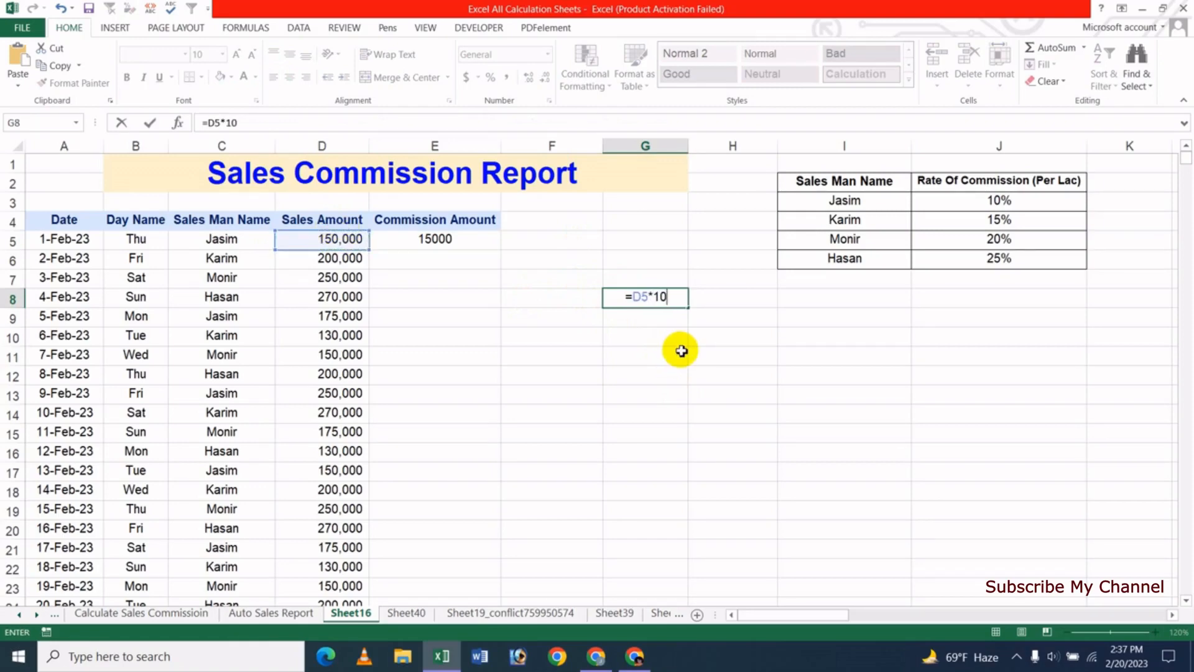
key("Return")
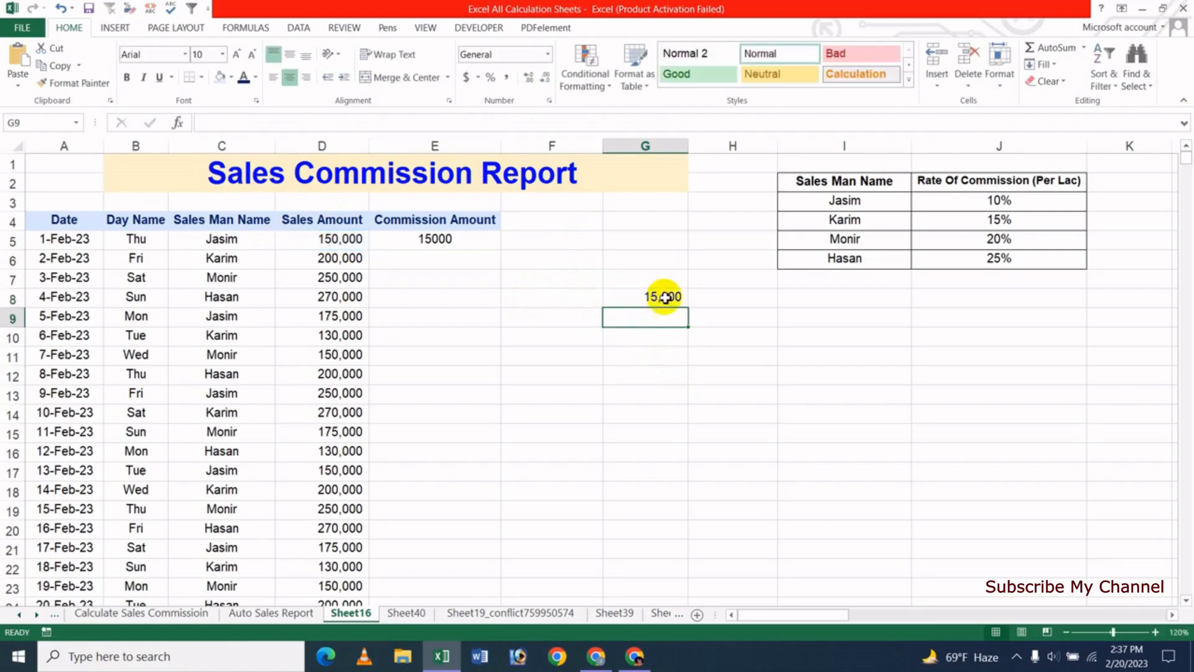
left_click(659, 297)
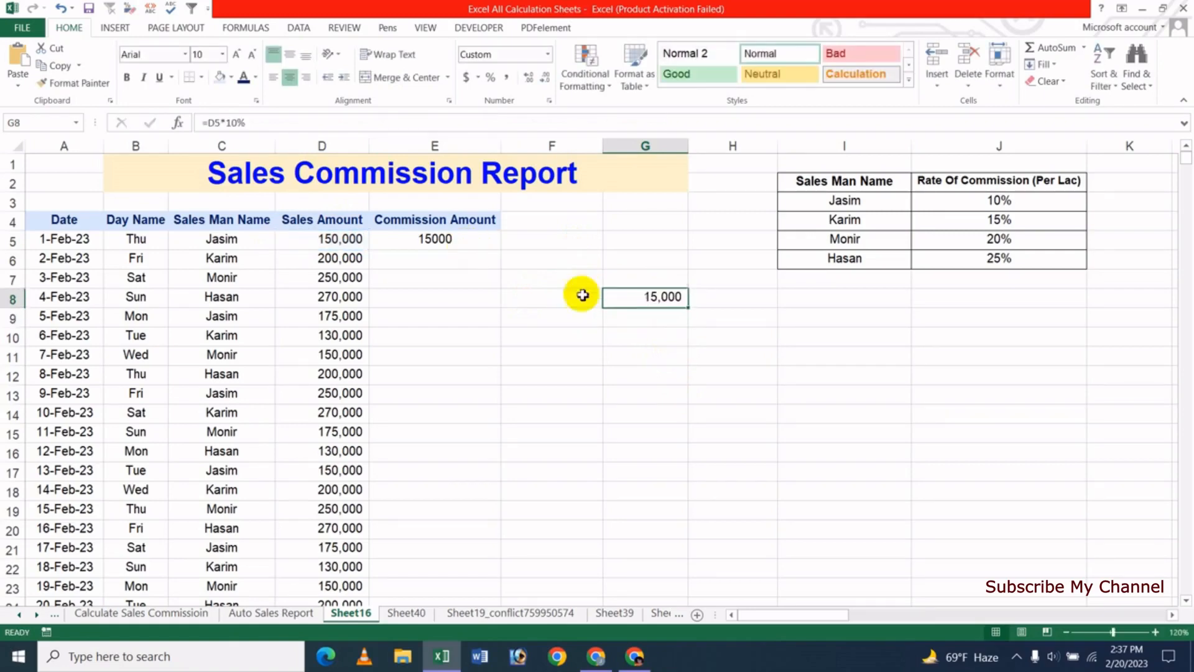
left_click(435, 240)
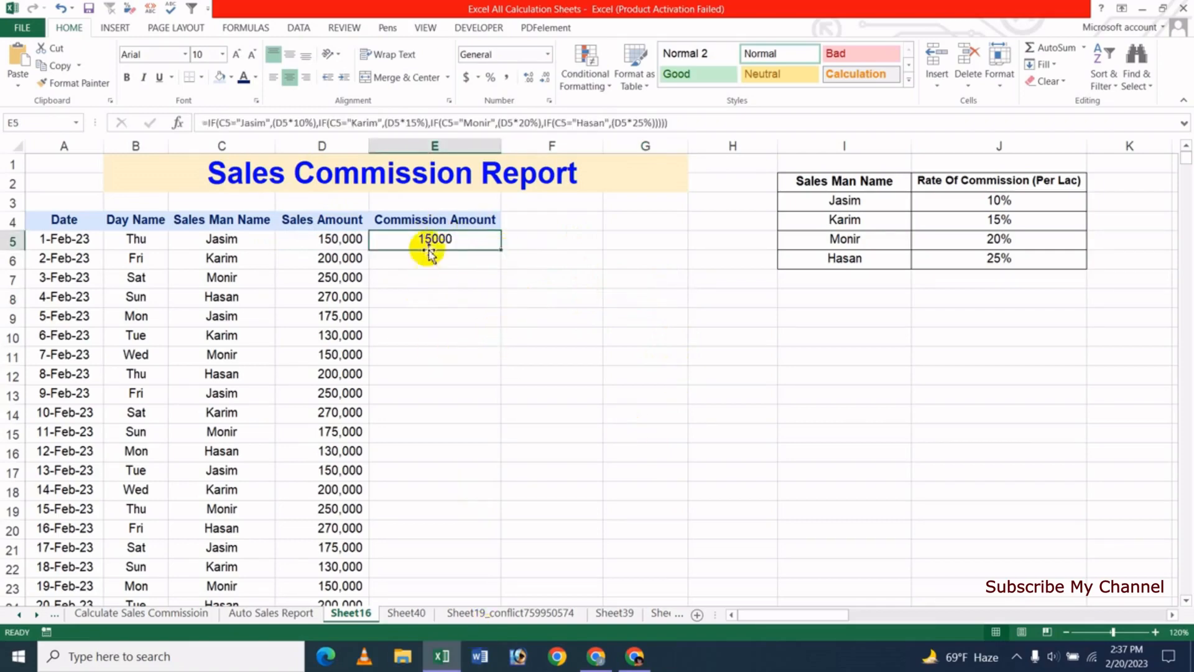
Step: Fill the nested IF commission formula from E5 down to E32
left_click_drag(435, 240, 435, 362)
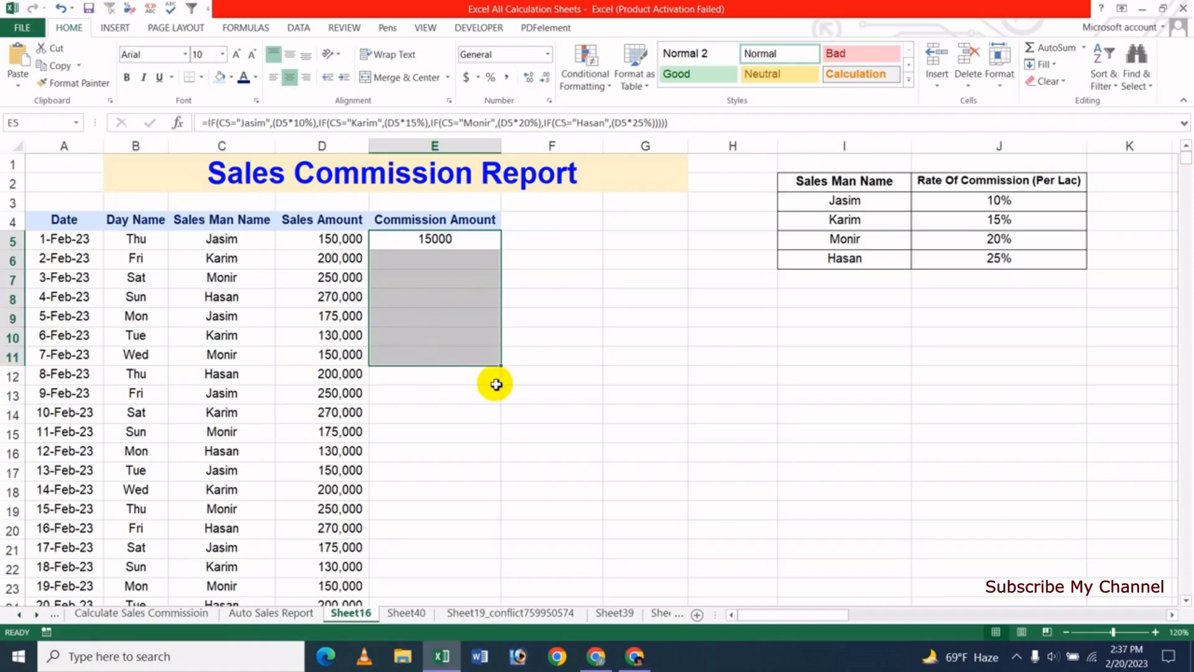
left_click(597, 309)
left_click(434, 239)
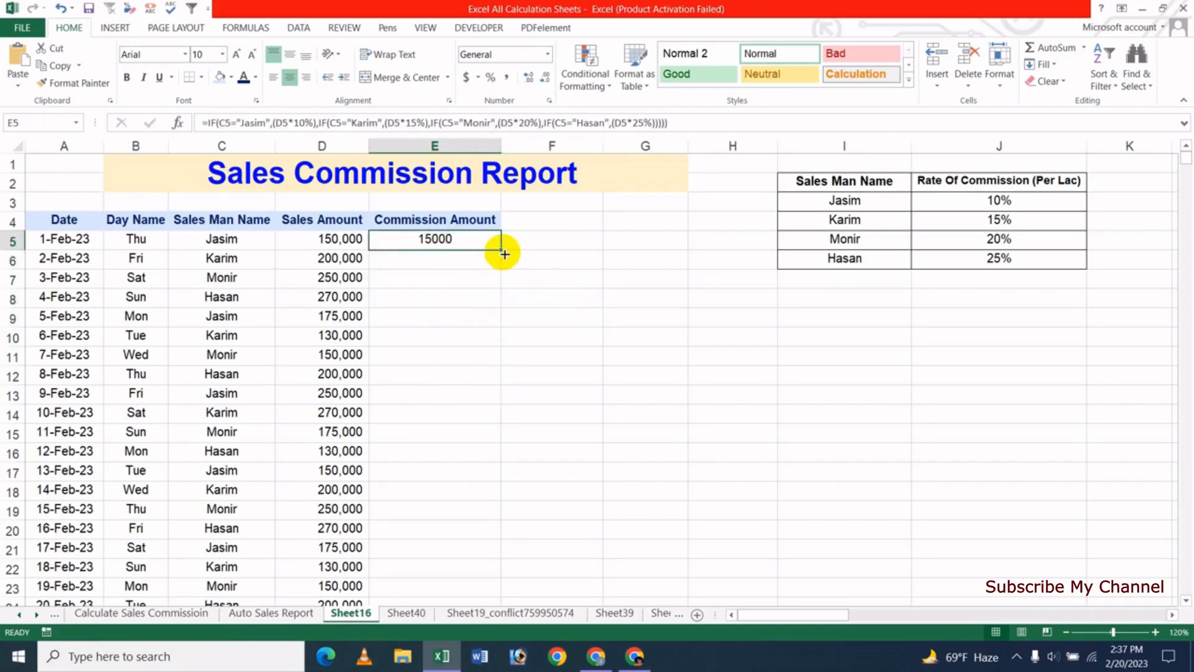
left_click_drag(504, 254, 505, 536)
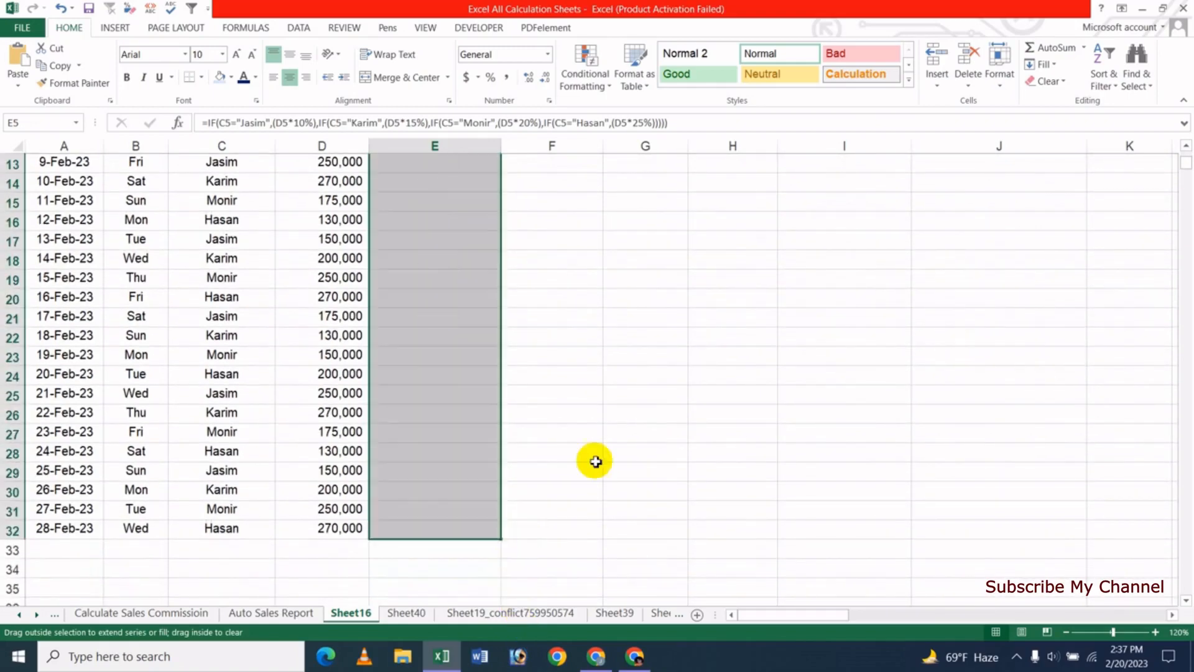
Step: Check the commission in E6 against a scratch formula =D6*15% in G10
scroll(616, 451, "up", 4)
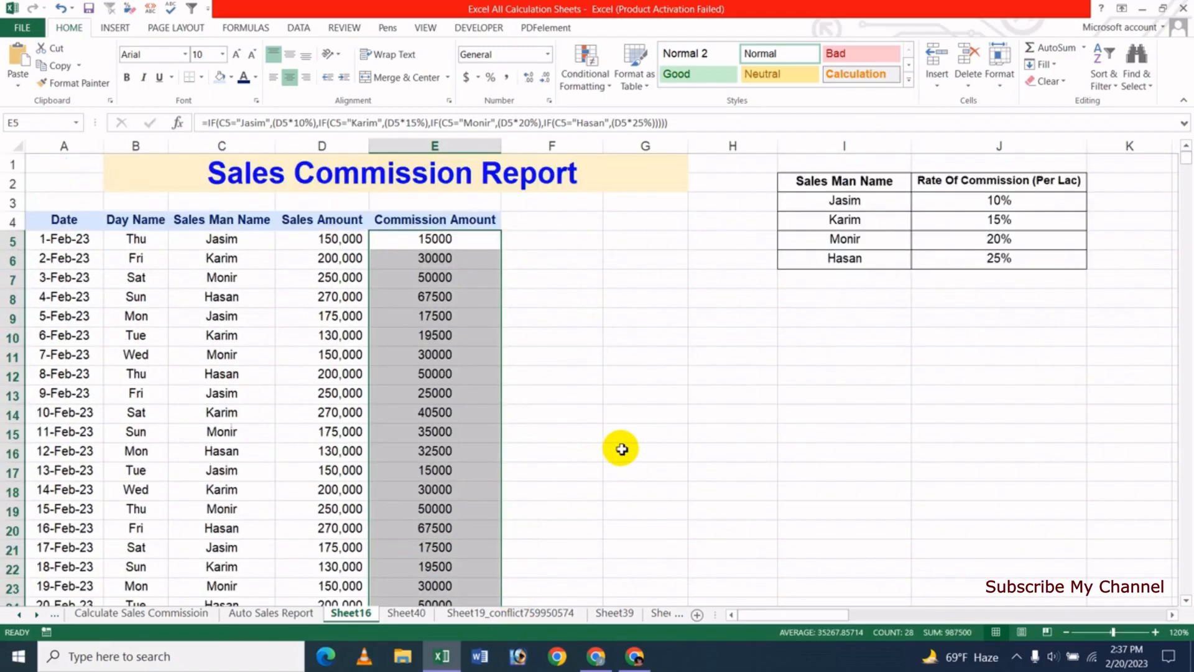
left_click(605, 299)
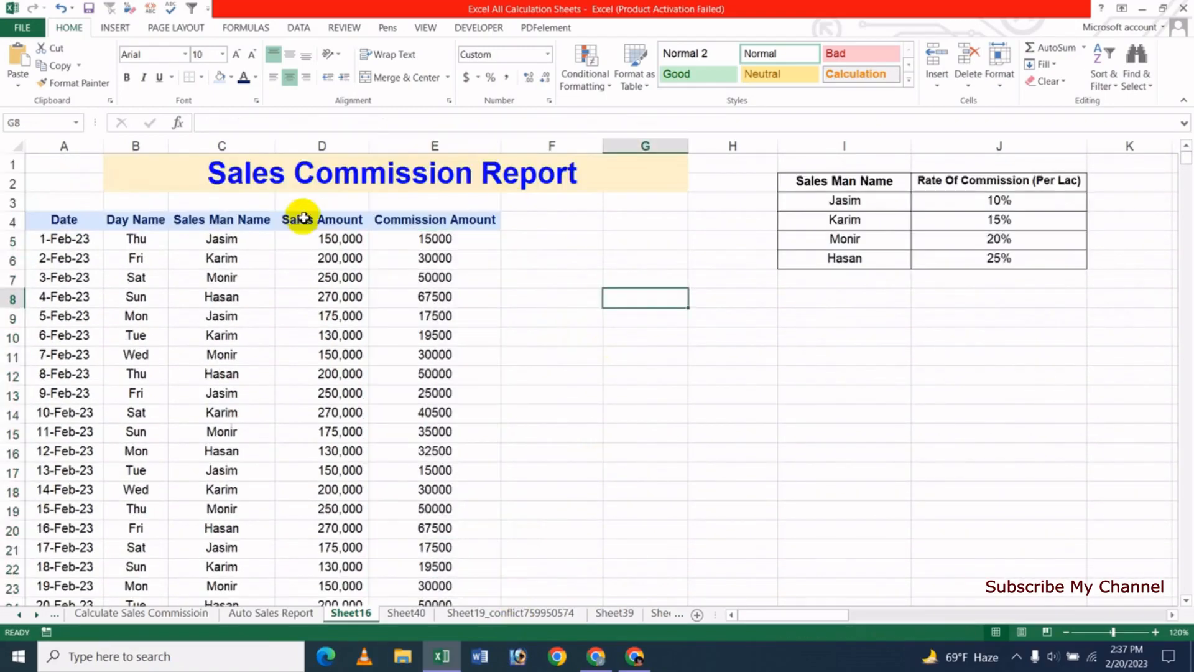
left_click(206, 262)
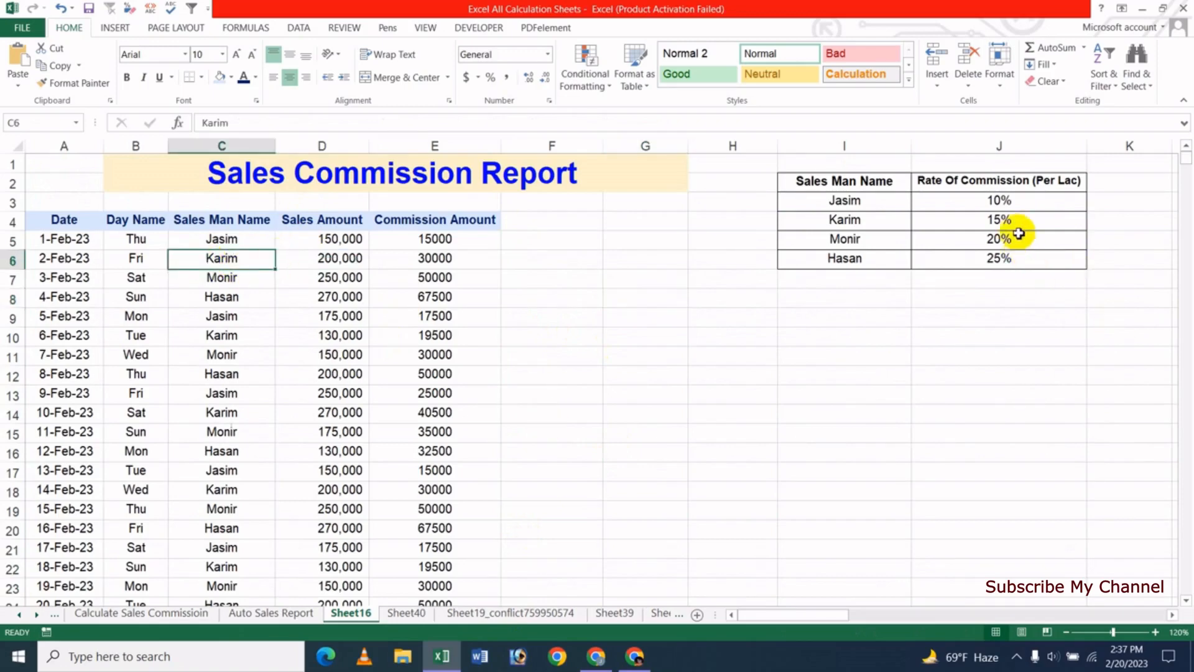
left_click(341, 262)
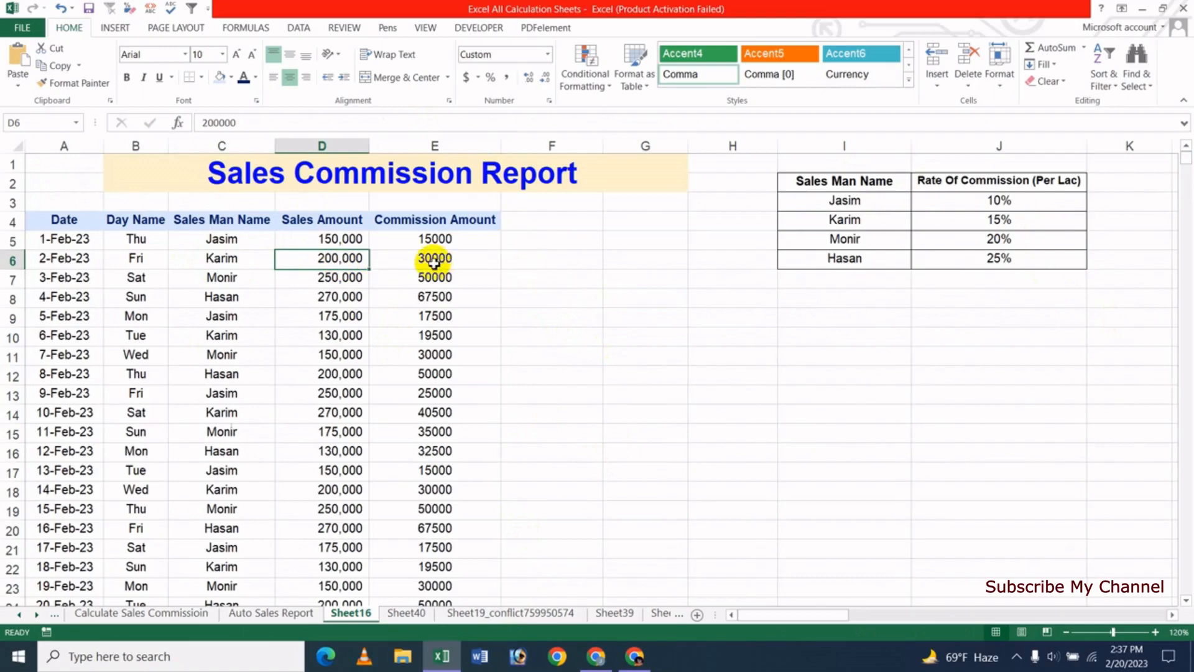
left_click(664, 331)
type("=")
left_click(357, 258)
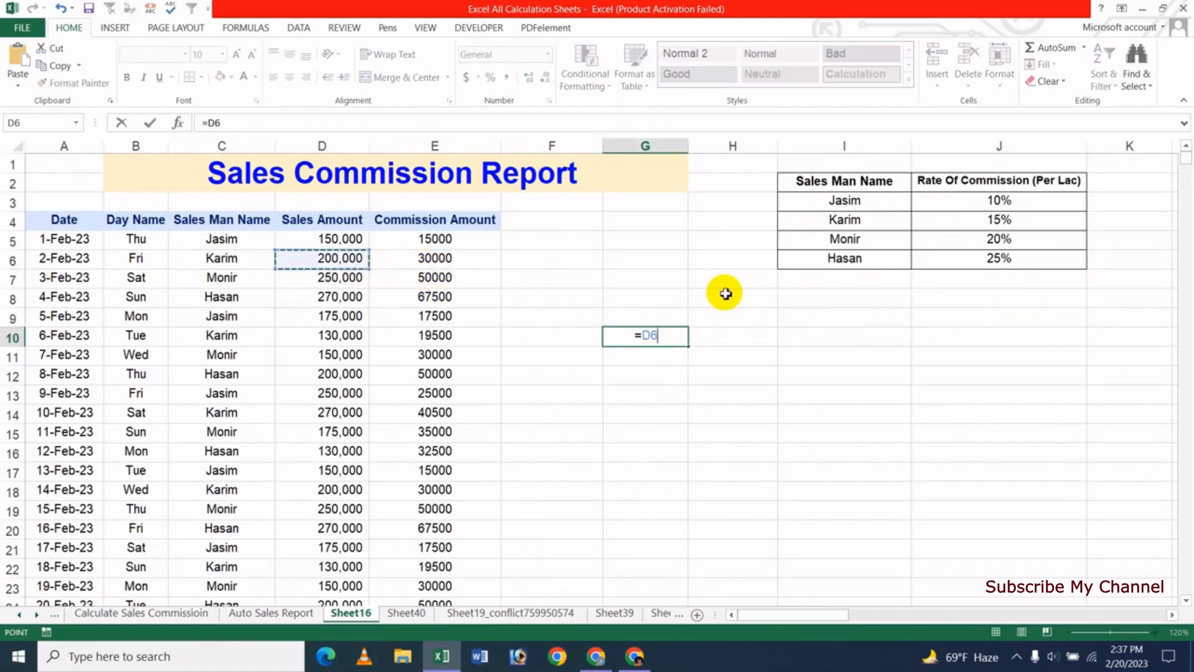
type("*15")
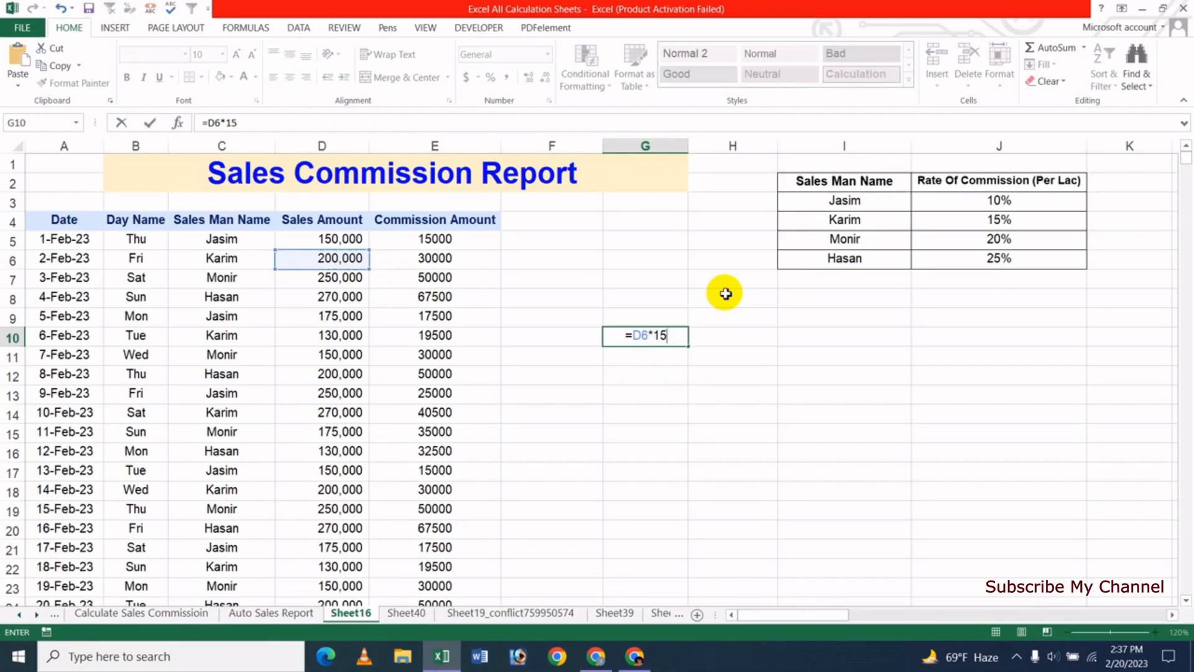
type("%")
key("Return")
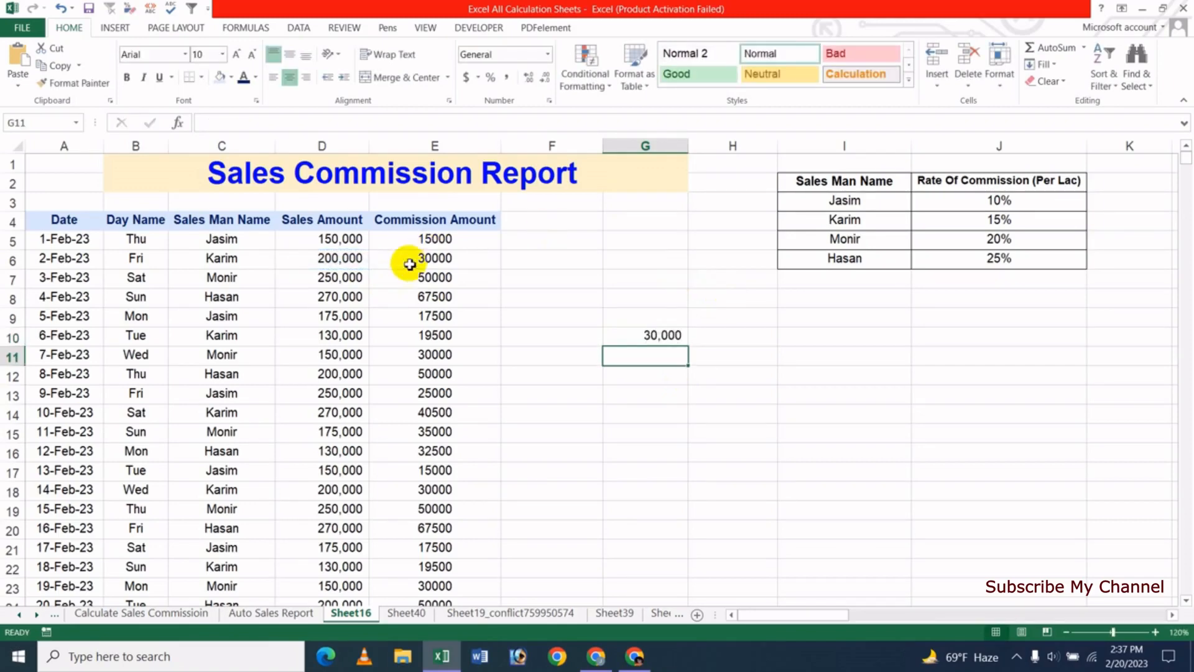
left_click(440, 260)
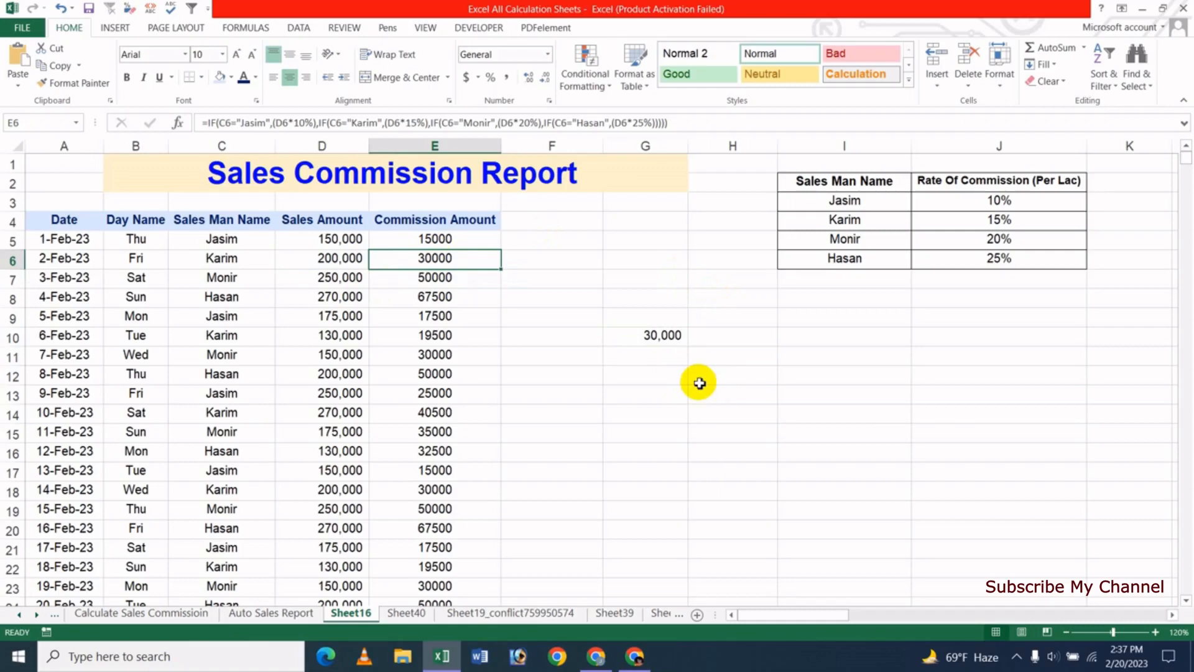
Step: Check the commission in E7 against a scratch formula =D7*20% in G11
left_click(653, 356)
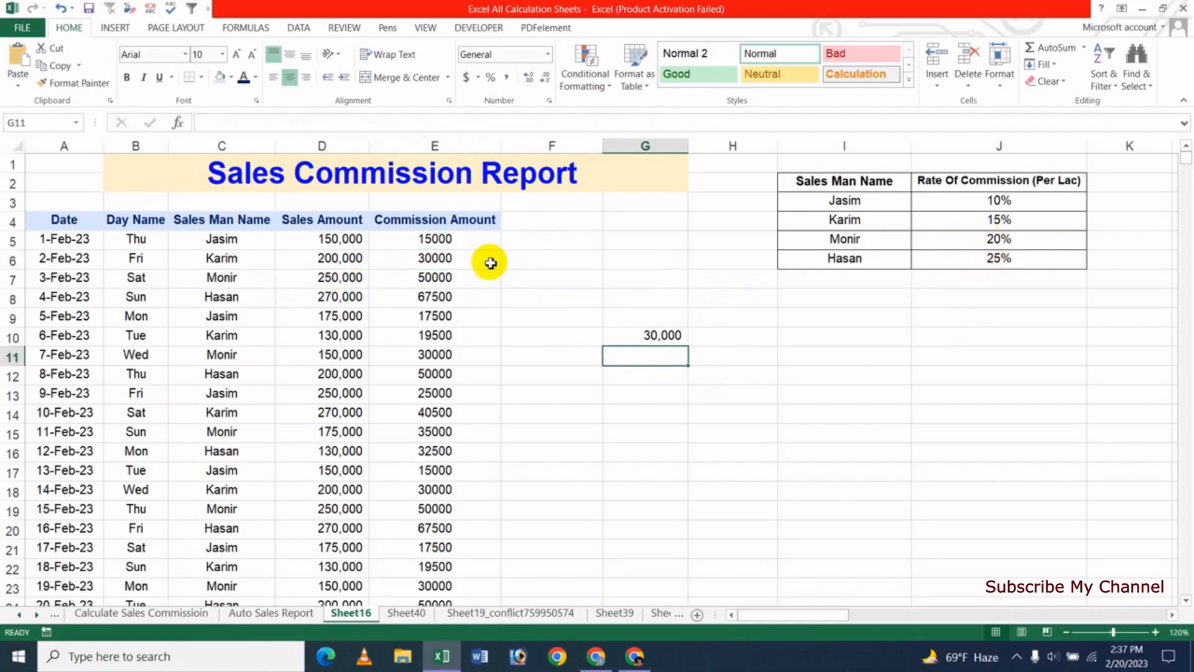
type("=")
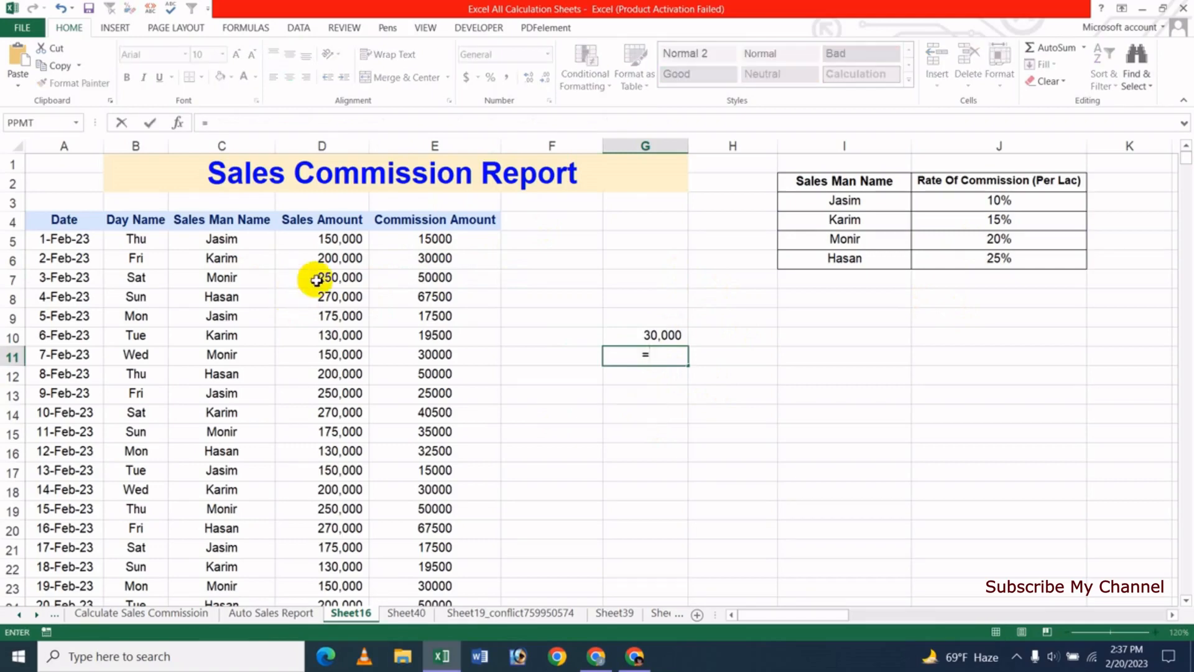
left_click(325, 282)
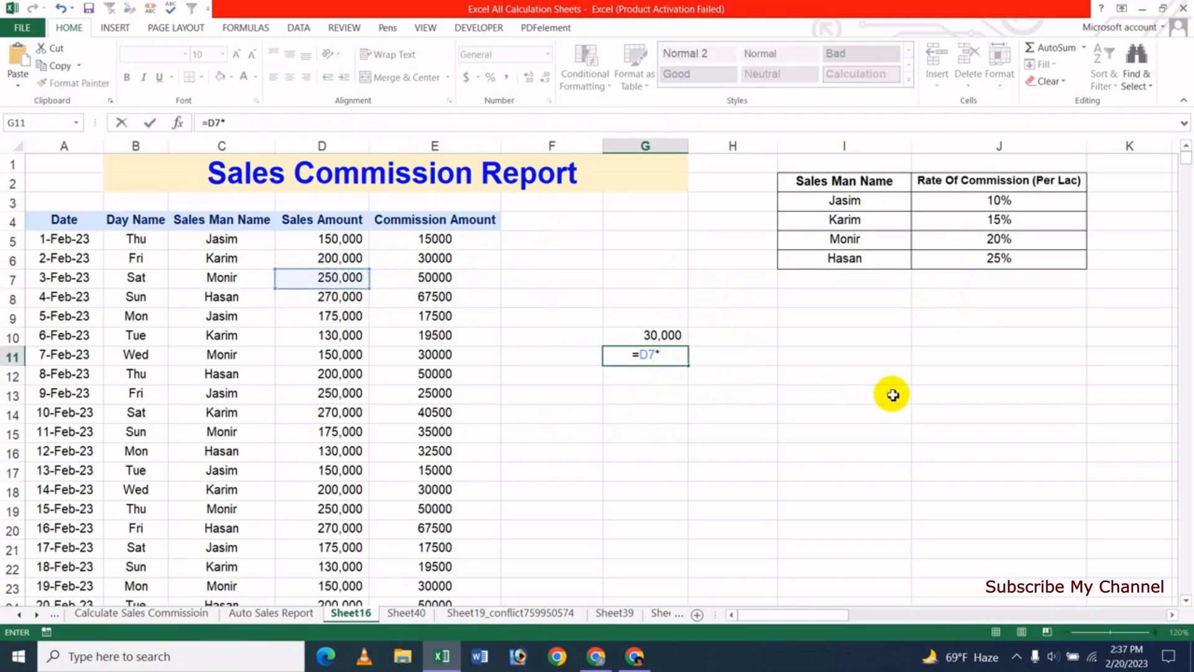
key("Return")
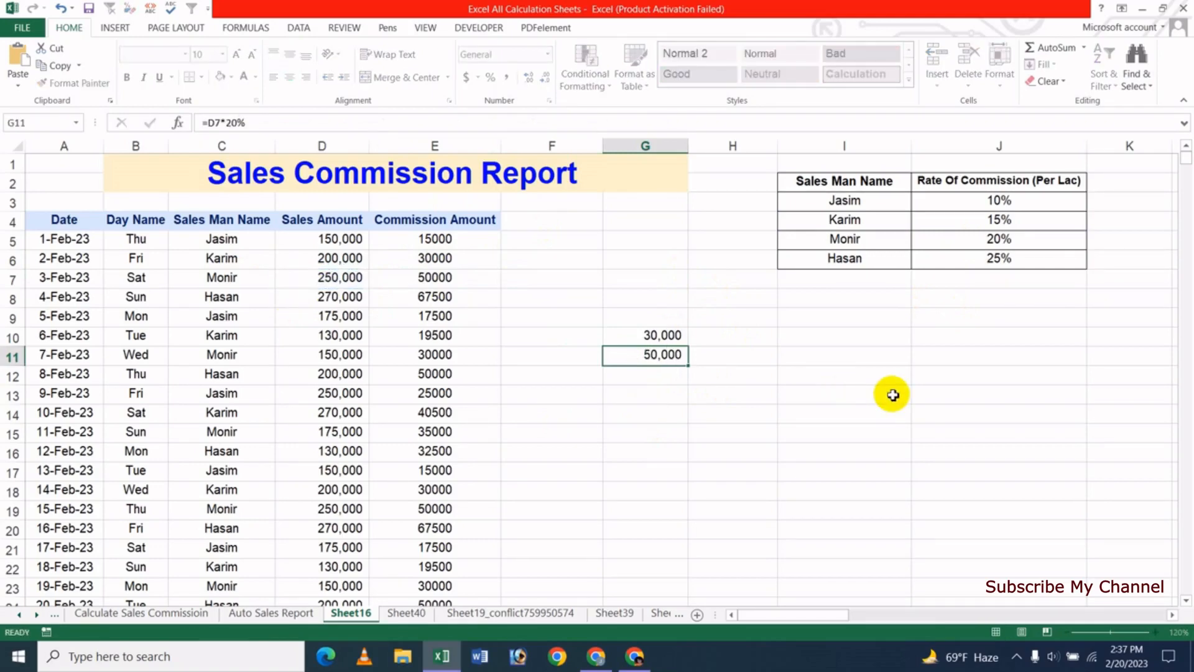
left_click(440, 277)
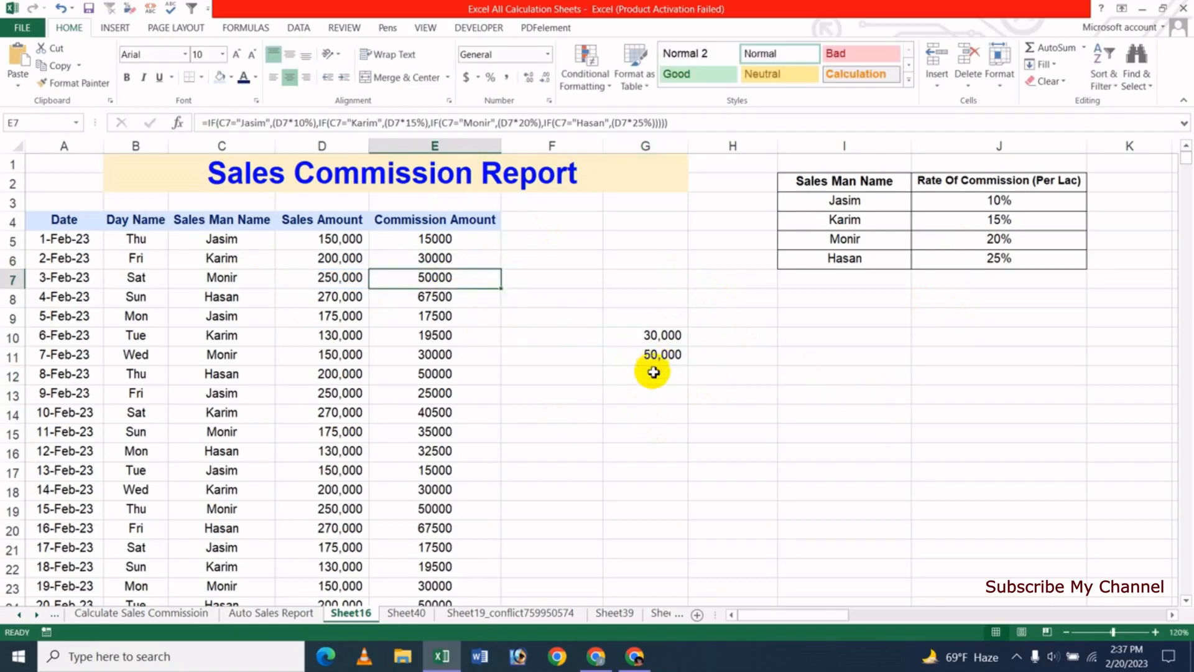
Step: Check the commission in E8 against a scratch formula for 25% of D8 in G12
left_click(650, 373)
type("=")
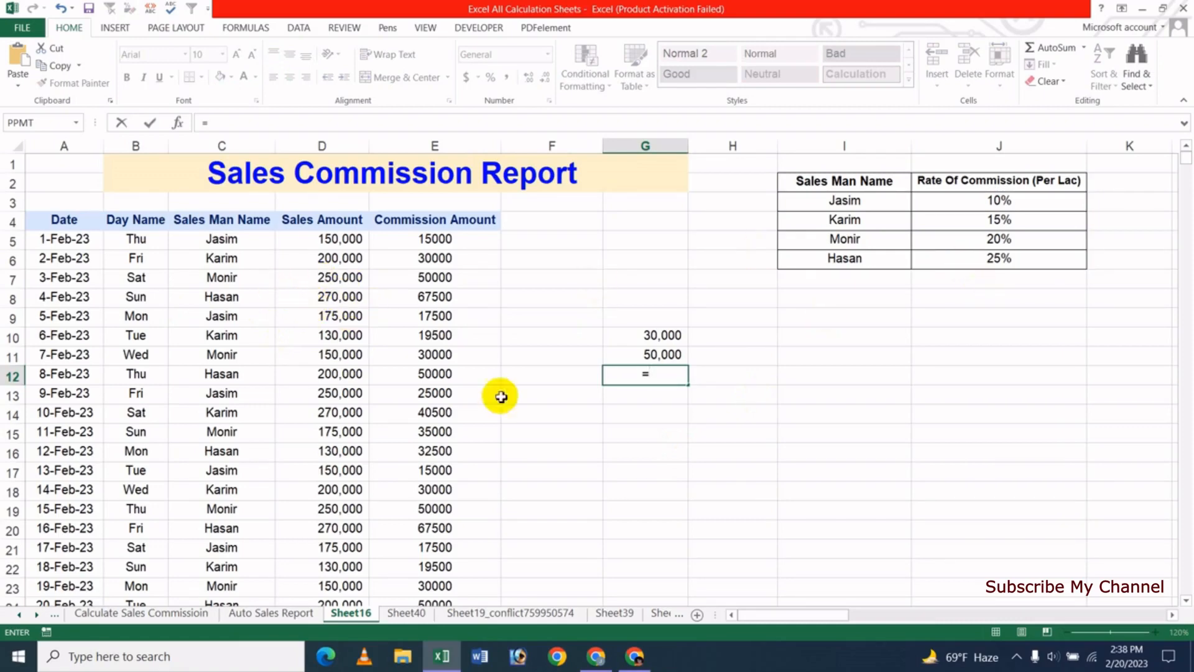
left_click(338, 303)
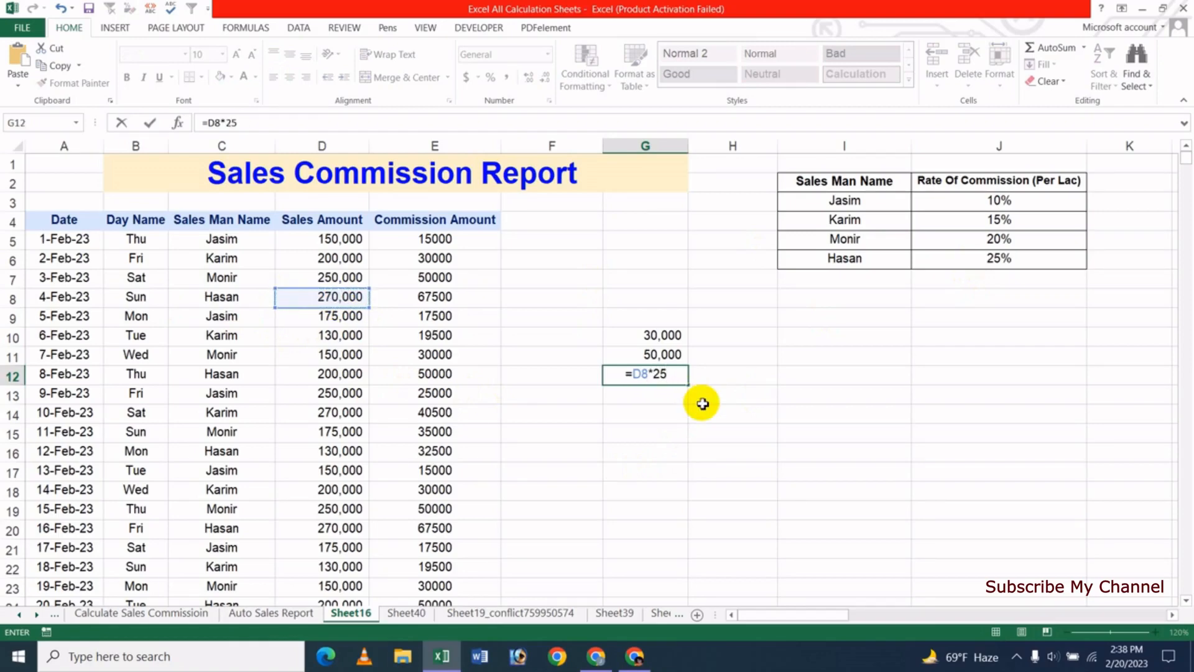
key("Return")
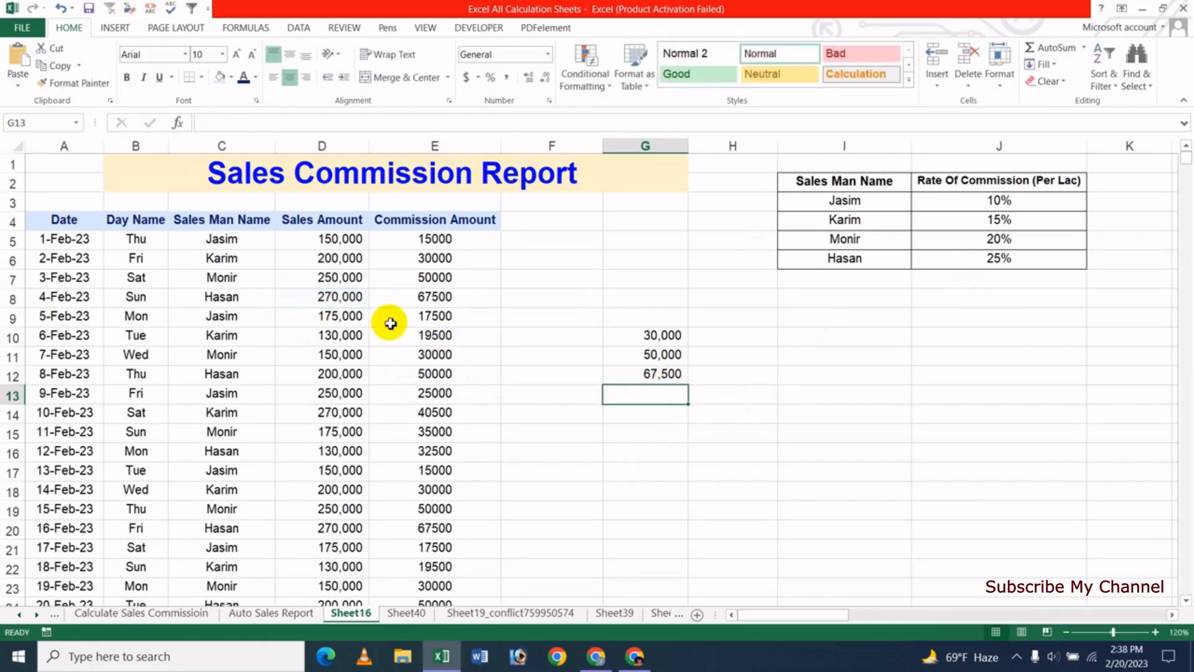
left_click(434, 299)
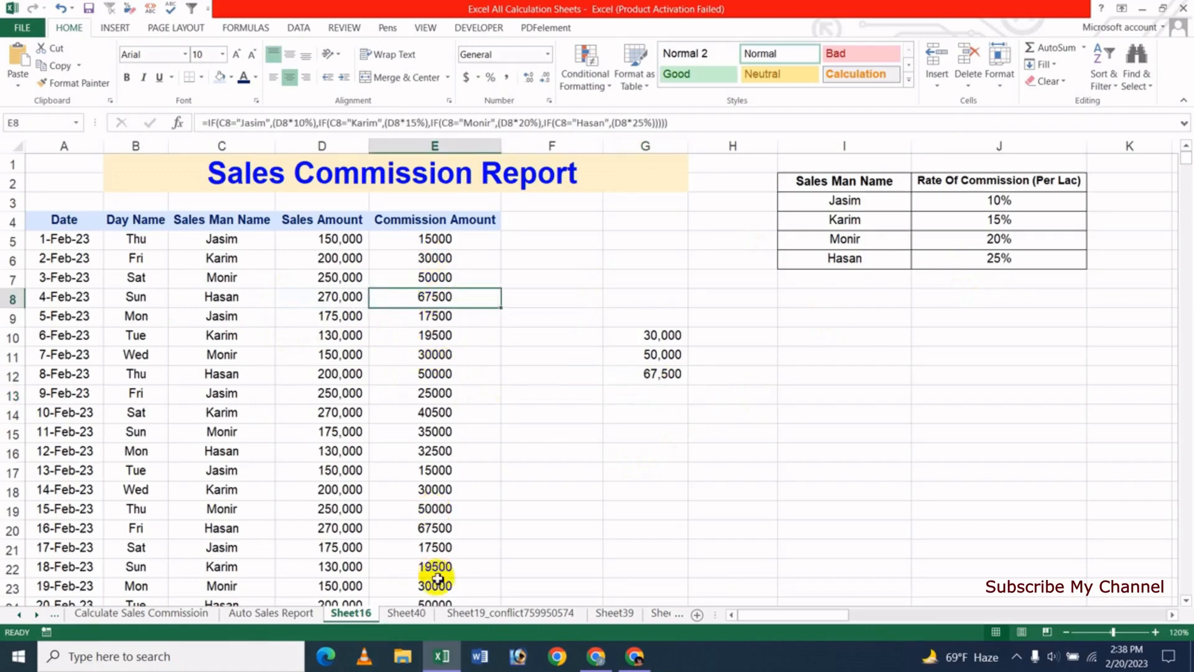
Step: Clear the scratch check formulas from G10:G12
left_click_drag(657, 337, 676, 386)
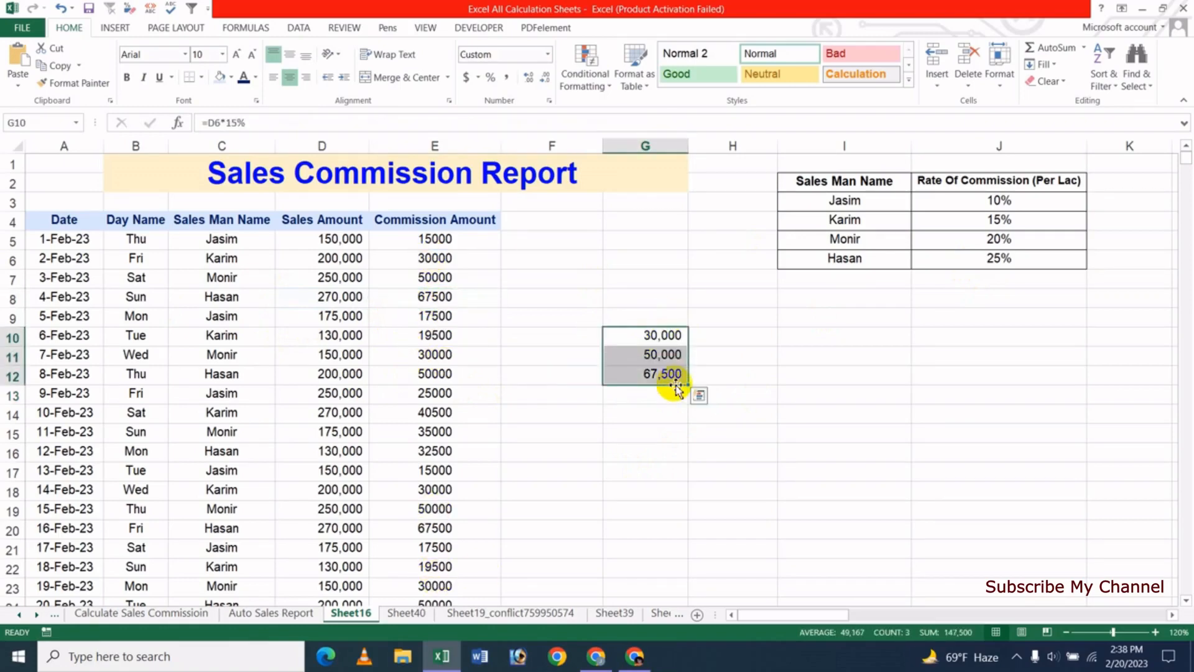
key("Delete")
left_click(653, 429)
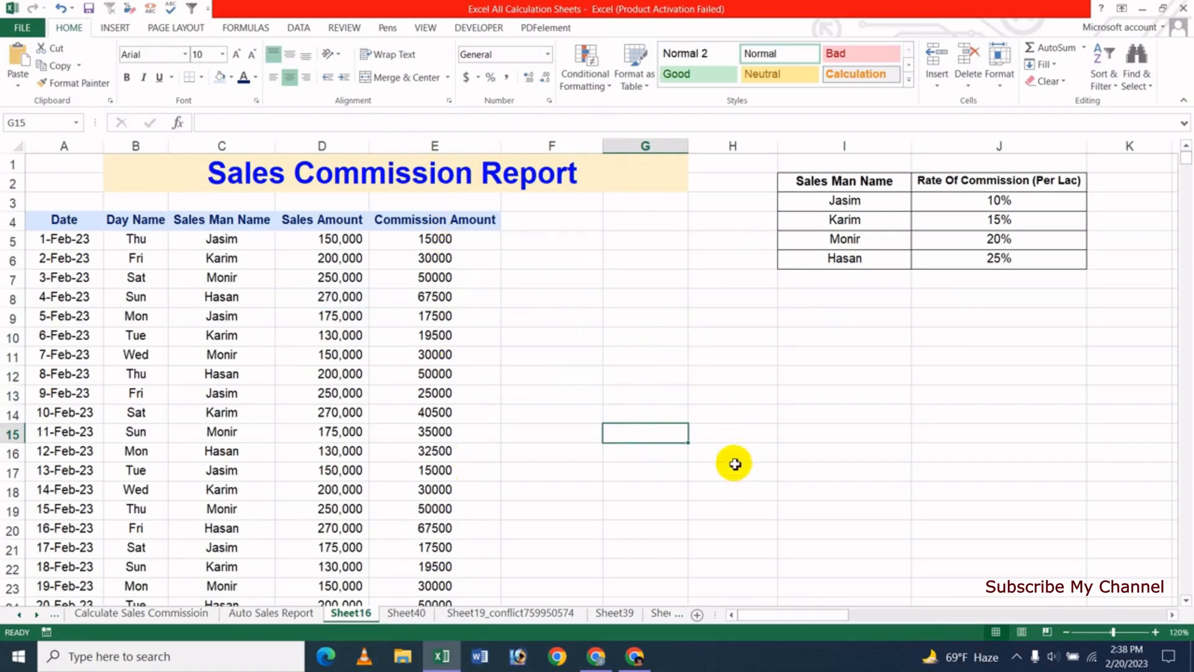
left_click(597, 359)
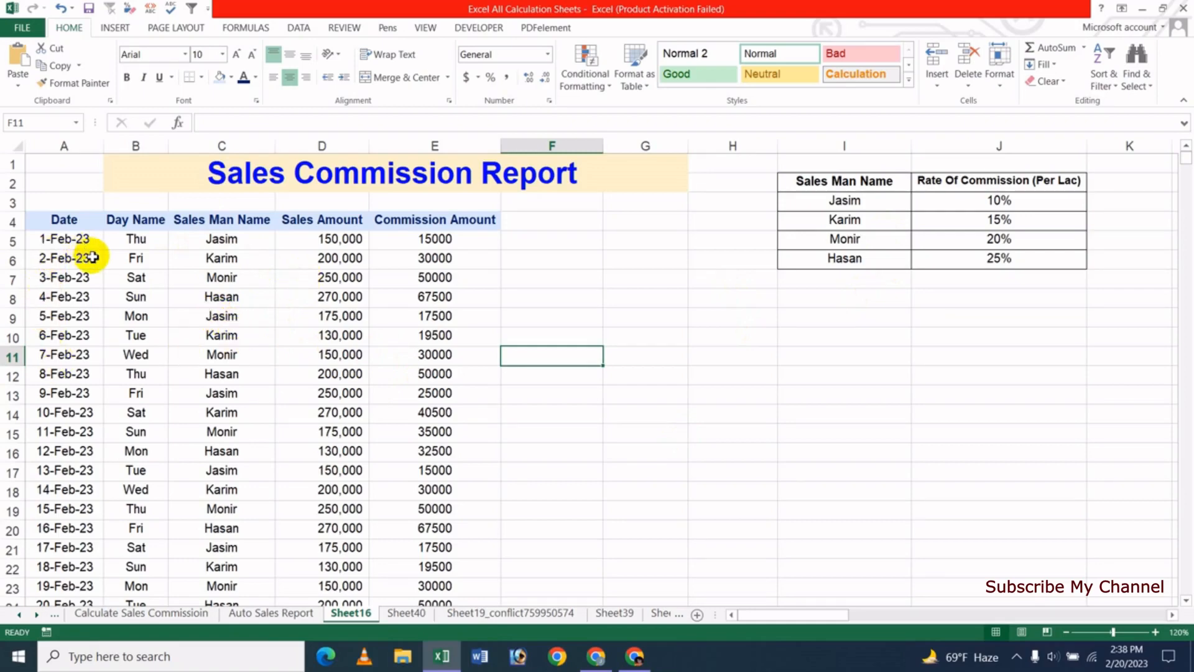
scroll(221, 341, "down", 1)
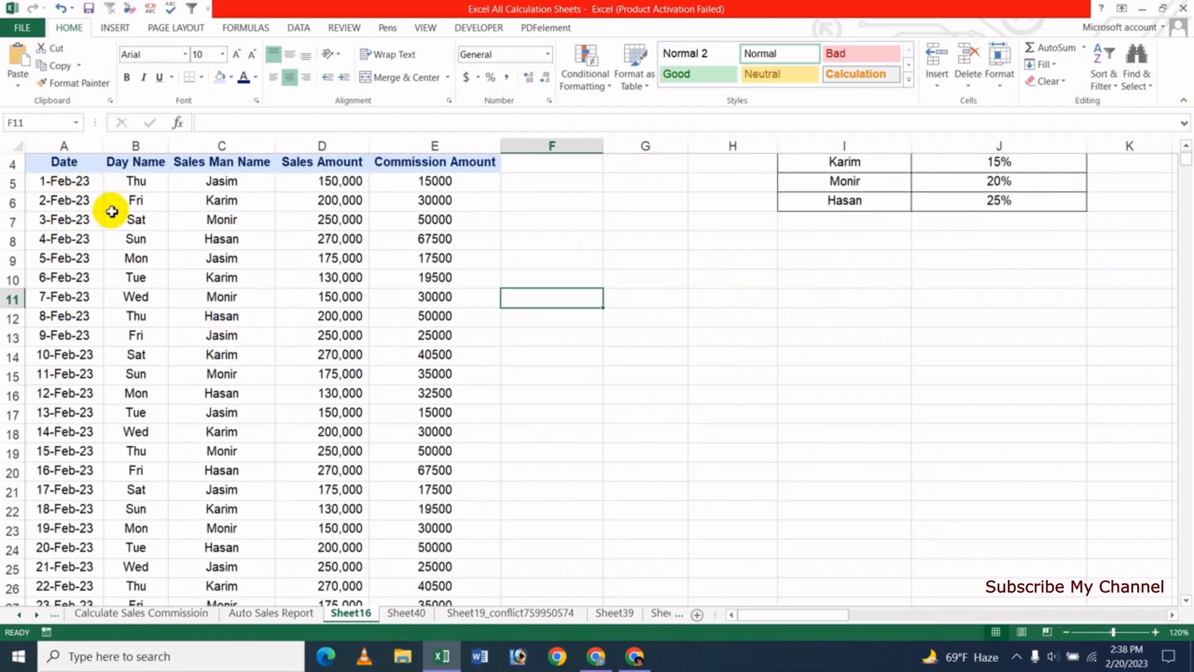
scroll(240, 373, "down", 6)
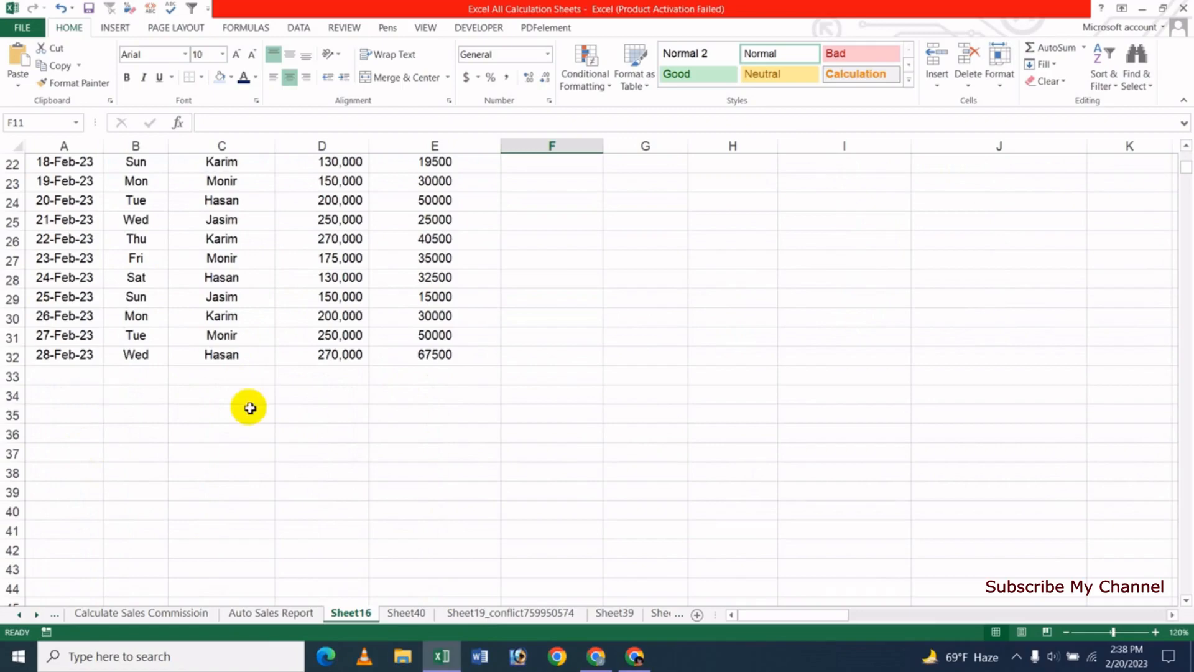
scroll(249, 408, "up", 7)
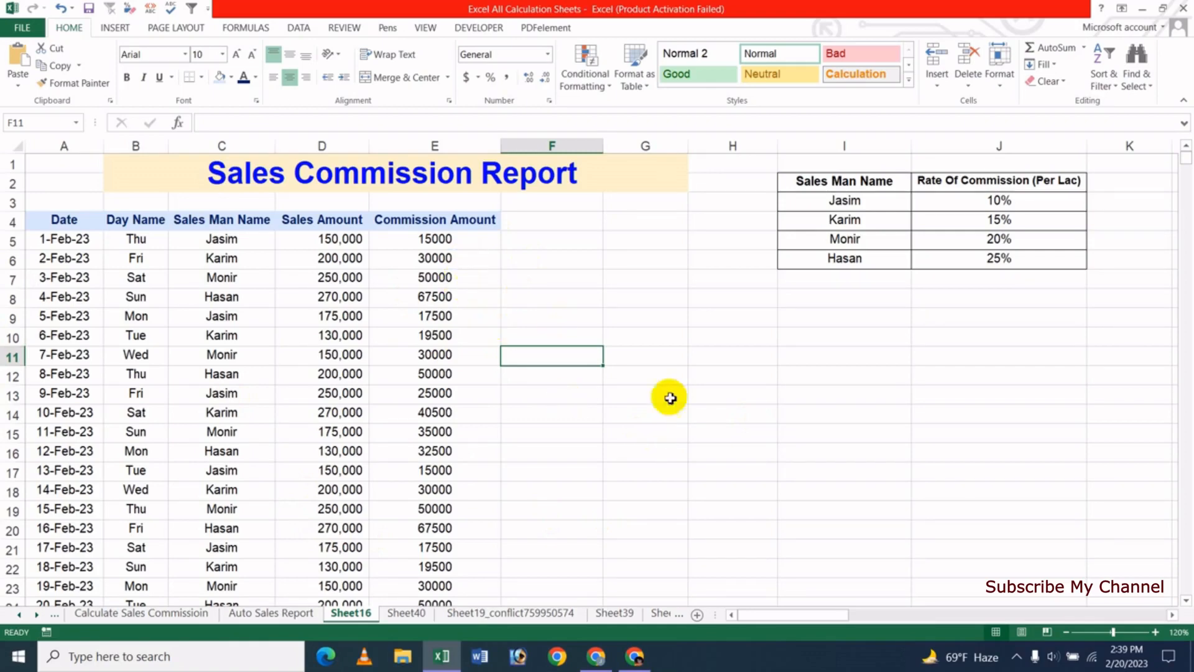
left_click(742, 398)
left_click(591, 374)
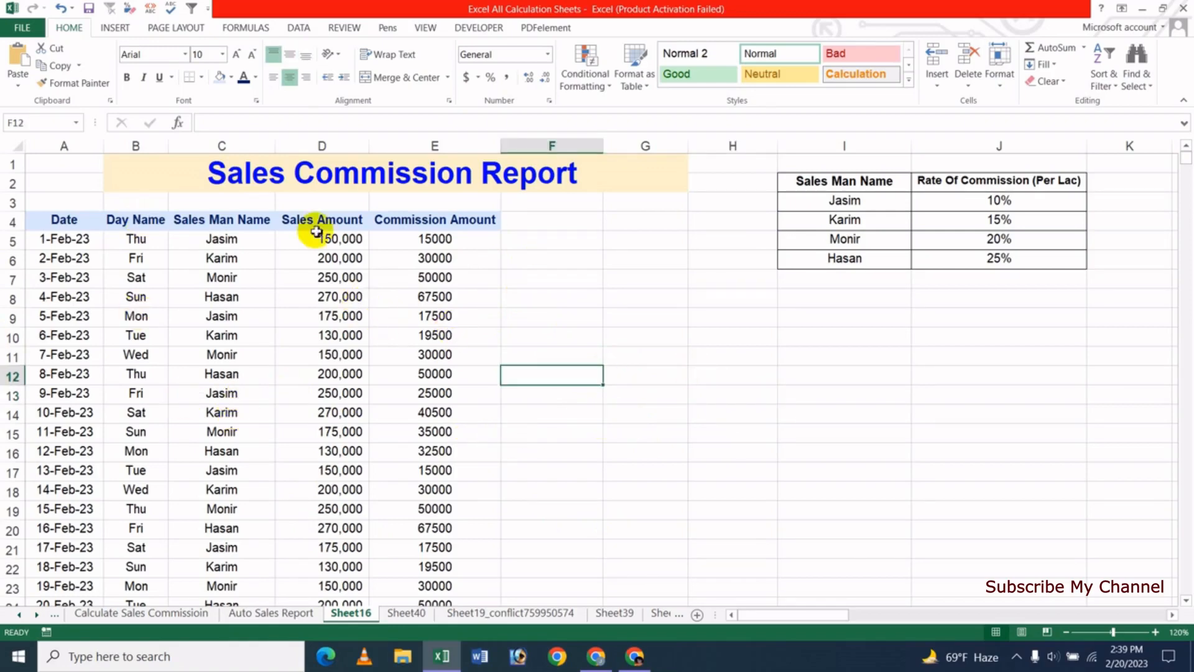
Step: Create a PivotTable from the sales data in Sheet16!$A$4:$E$32 and place it on the existing worksheet at H9
left_click(222, 431)
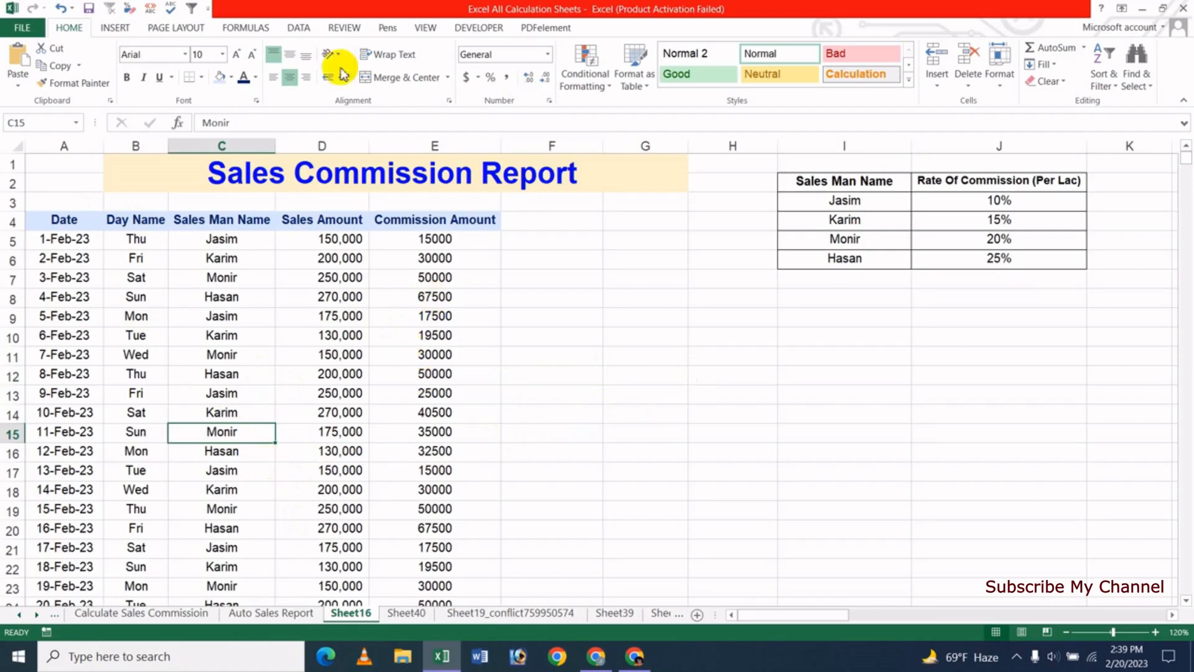
left_click(115, 27)
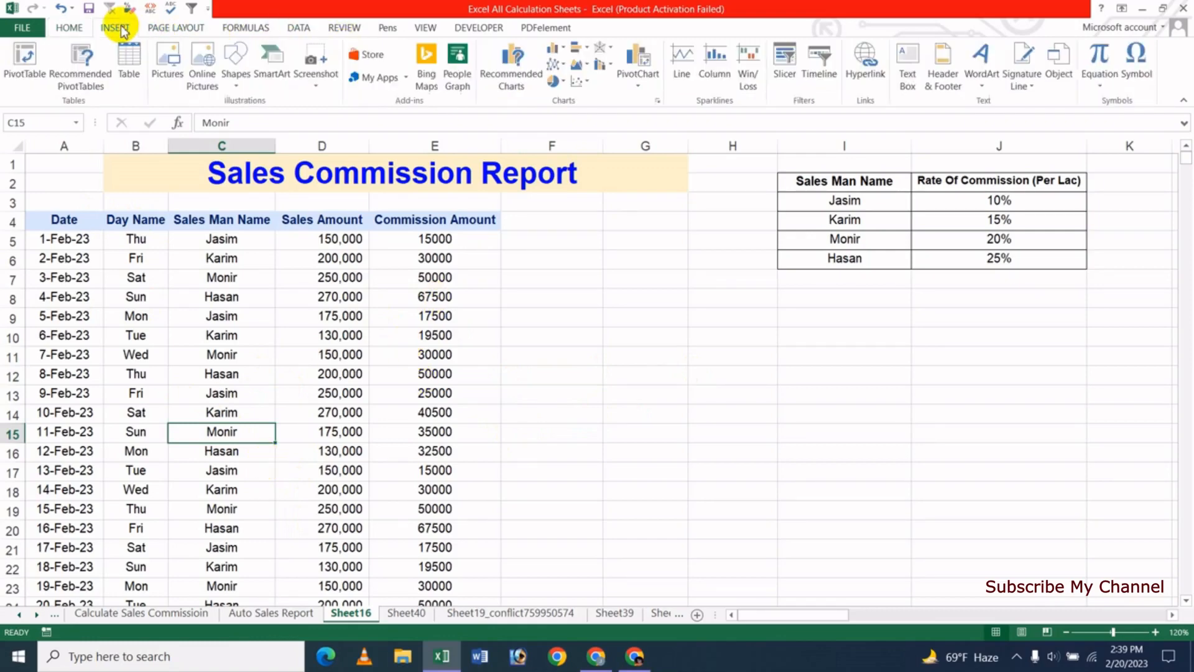
left_click(24, 69)
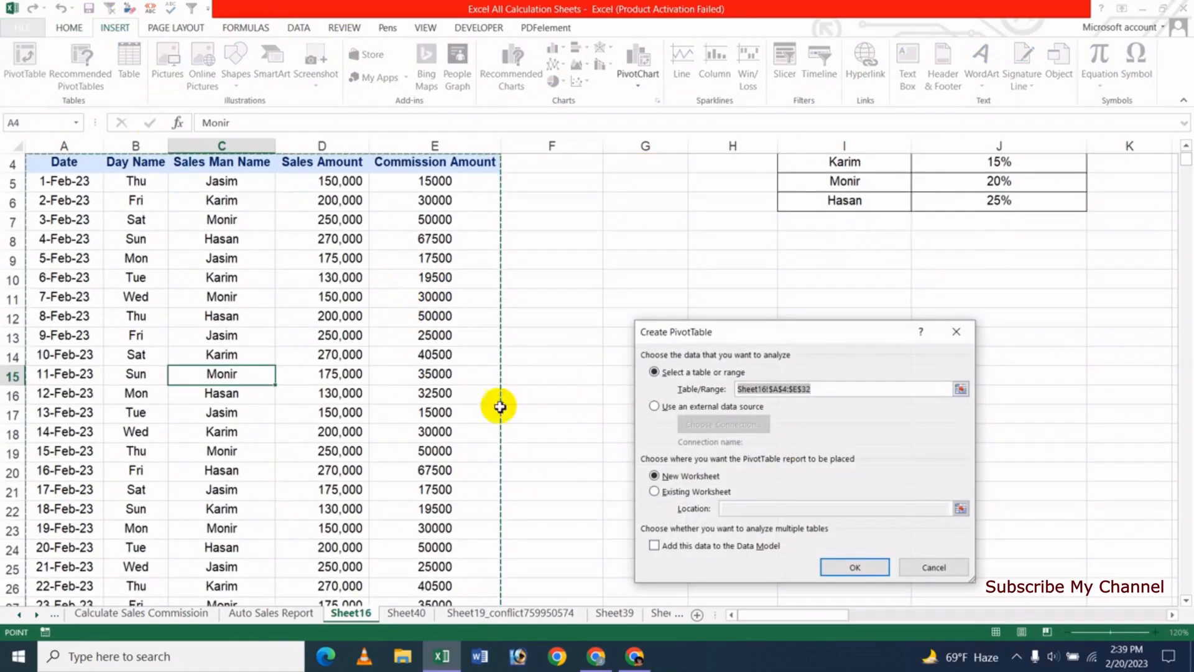
left_click_drag(795, 327, 806, 275)
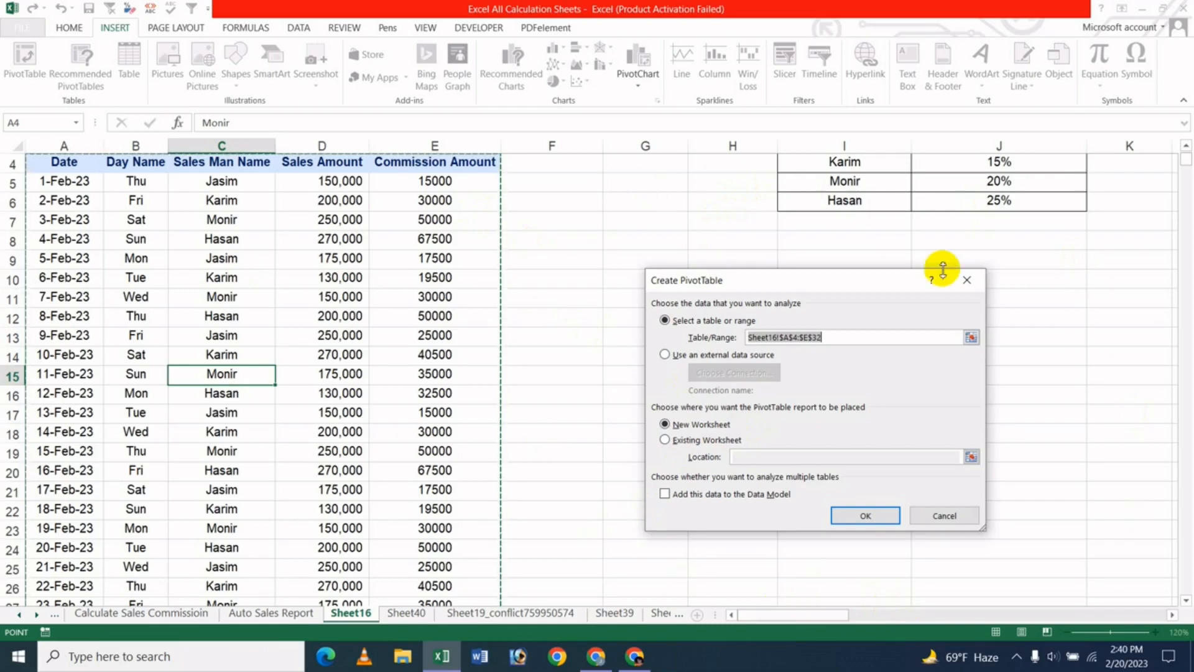
left_click_drag(824, 286, 494, 290)
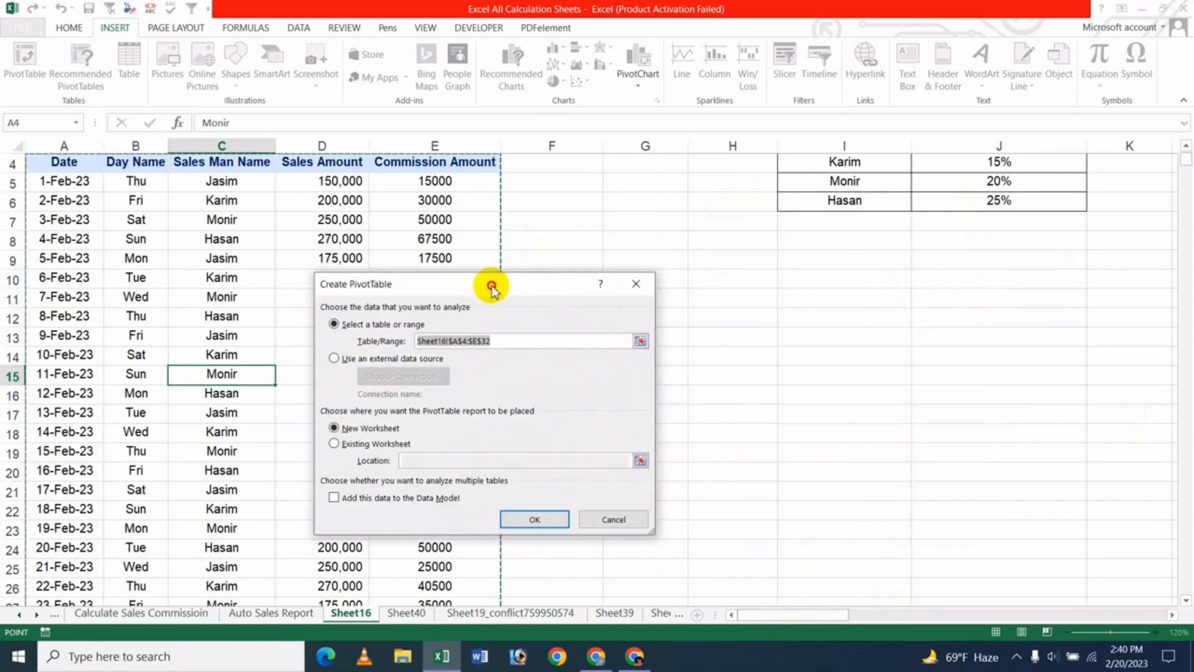
left_click(367, 445)
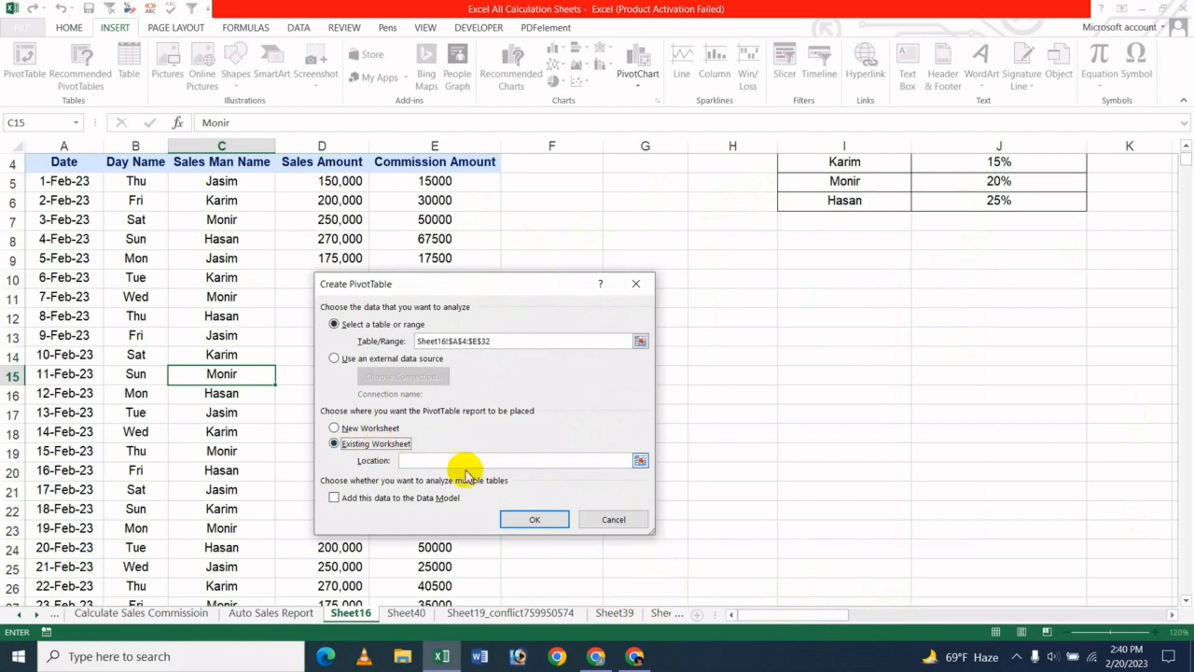
left_click(425, 459)
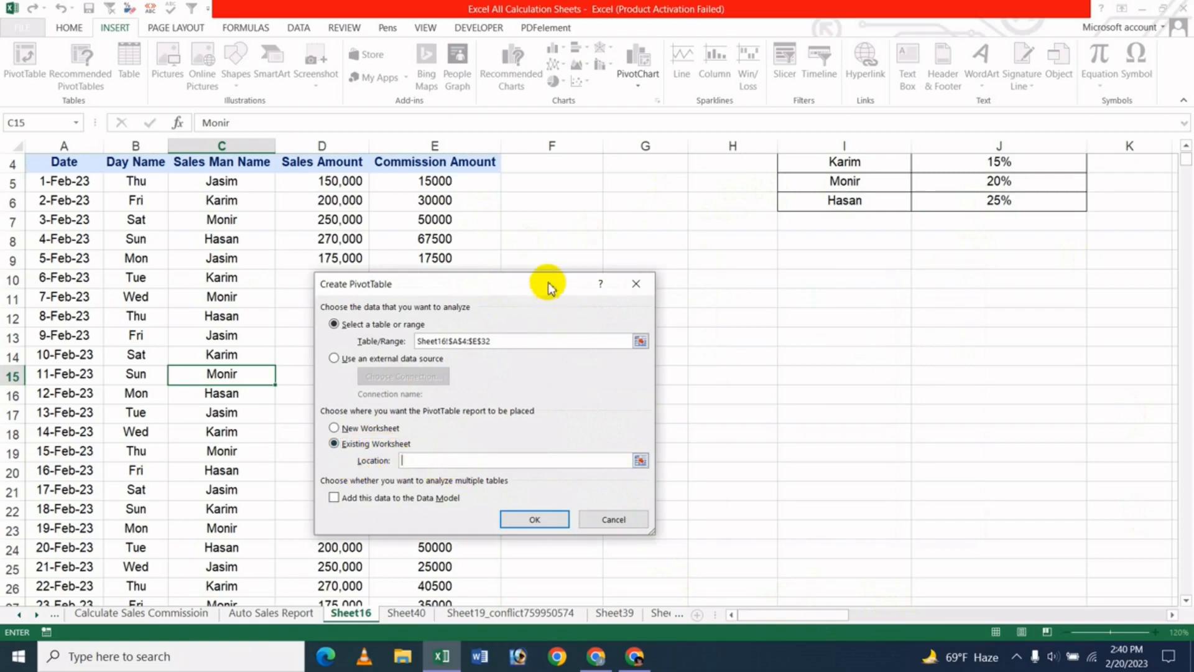
left_click_drag(548, 283, 472, 282)
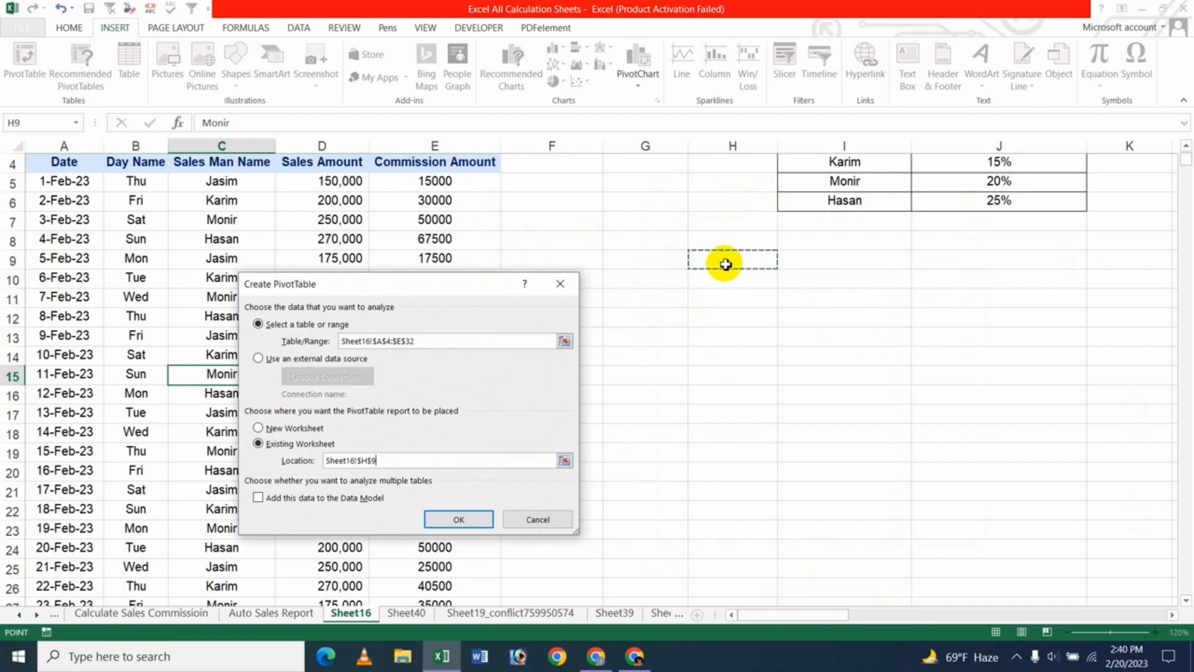
left_click(457, 519)
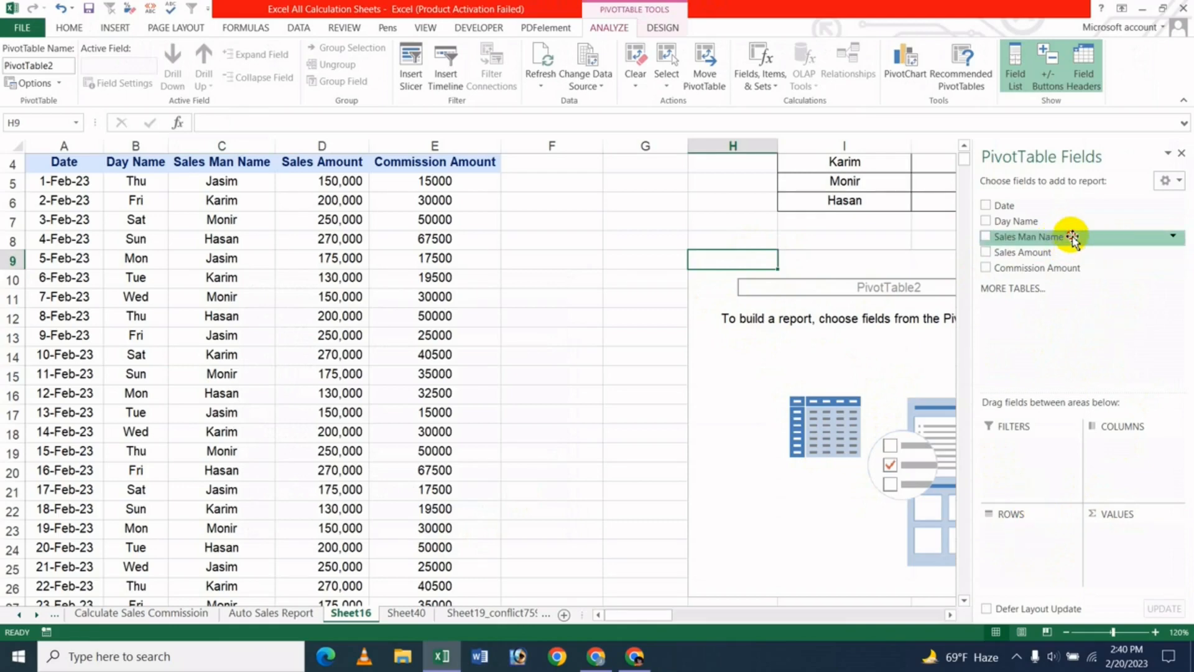
Step: Set Sales Man Name as the PivotTable rows, sum Sales Amount and Commission Amount as values, and close the field list
left_click_drag(1074, 239, 1036, 534)
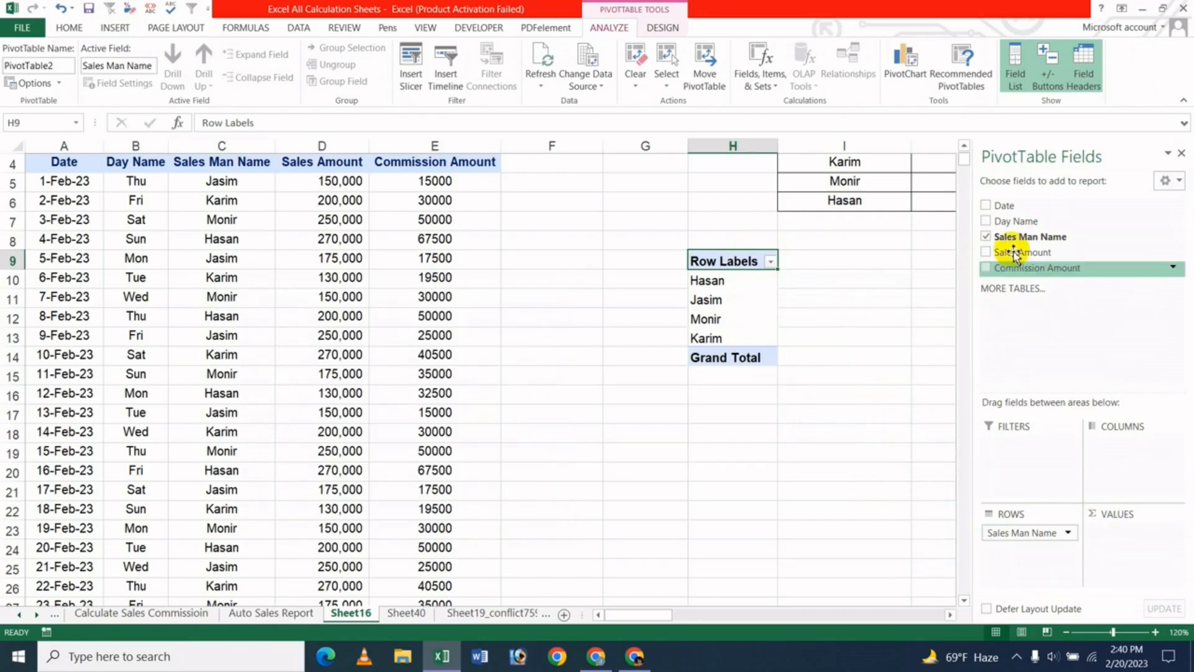
left_click_drag(1027, 264, 1122, 533)
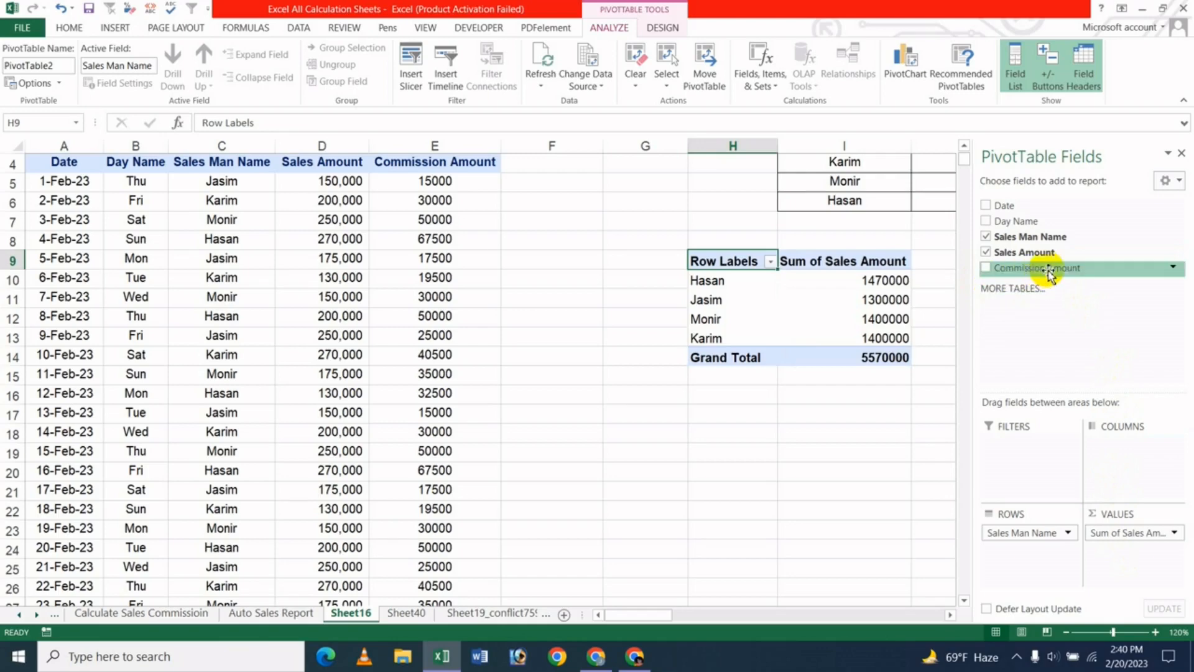
left_click_drag(1053, 267, 1135, 560)
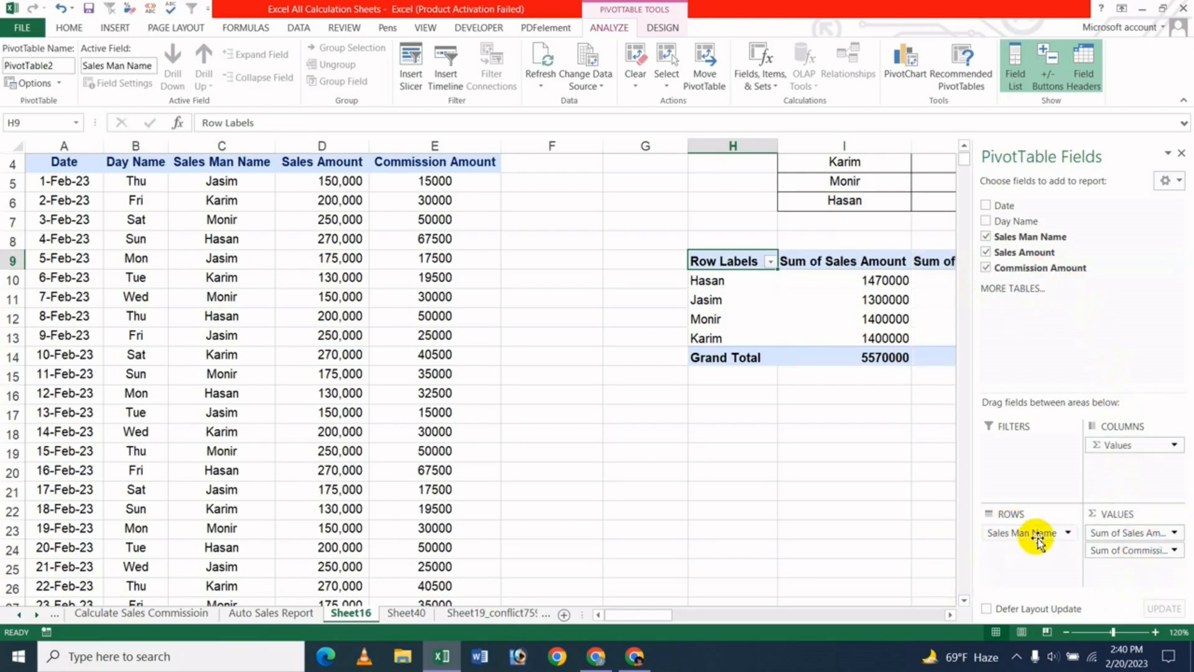
left_click_drag(1047, 225, 1032, 472)
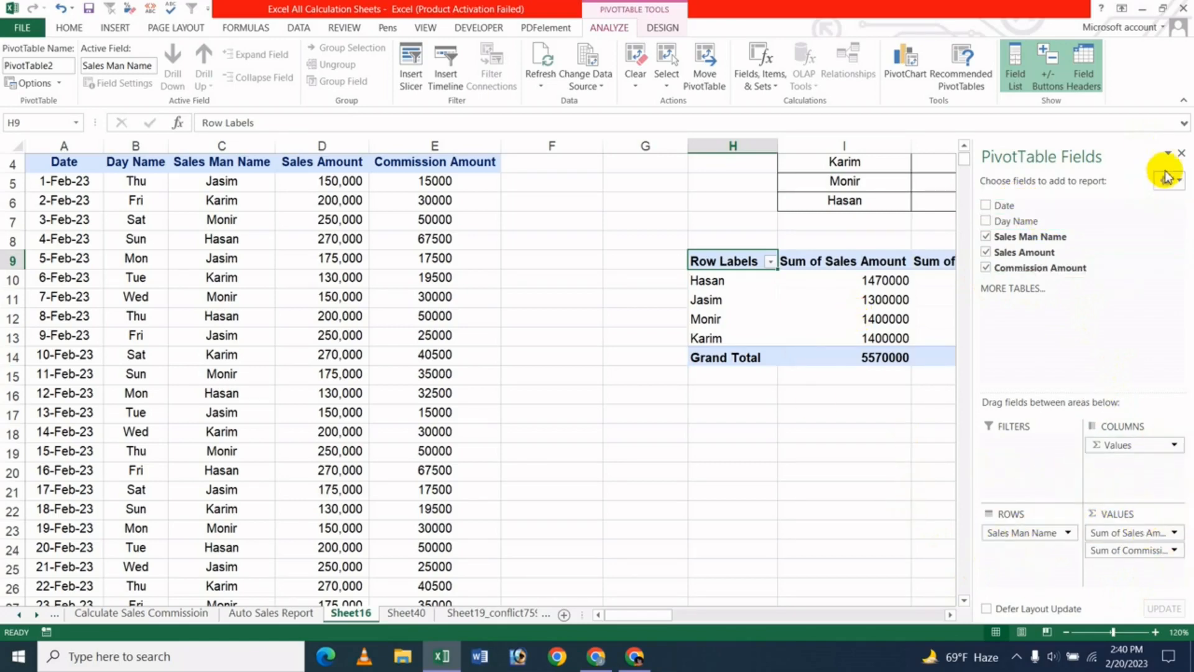
left_click(1181, 155)
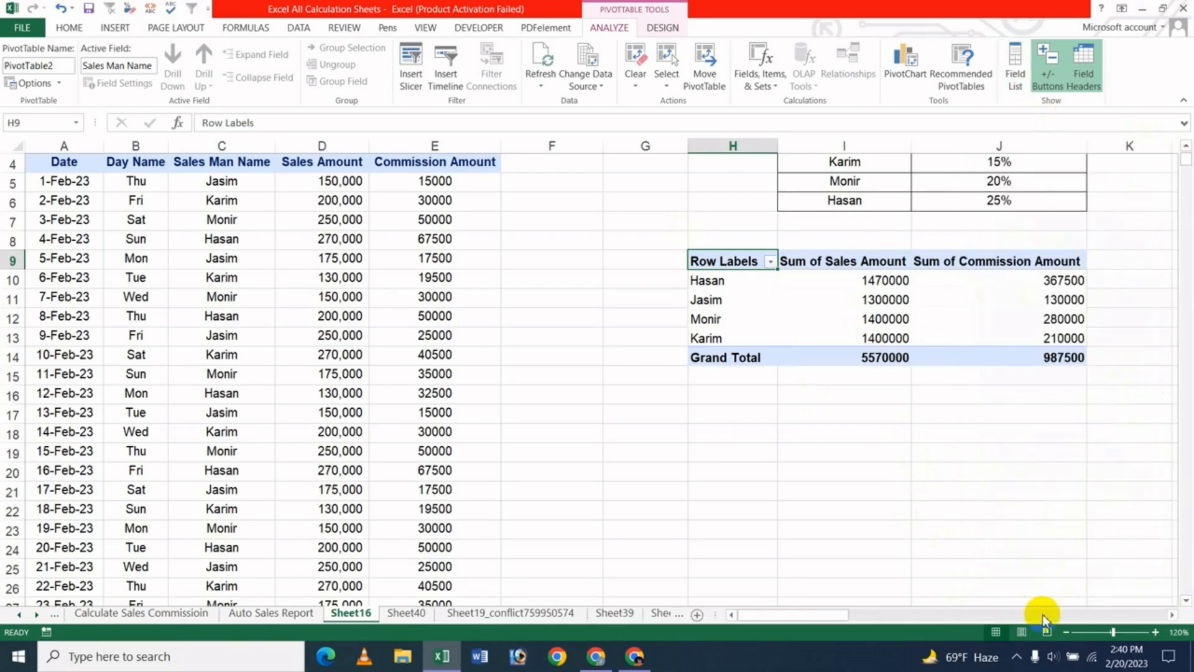
left_click(1170, 616)
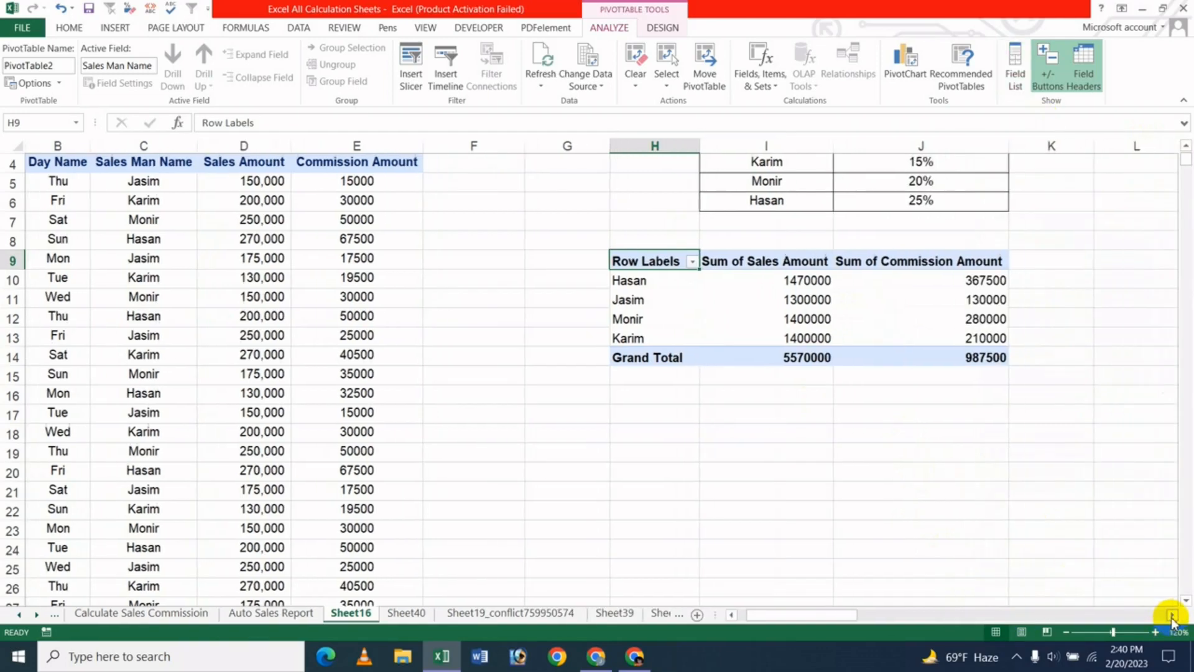
left_click(715, 396)
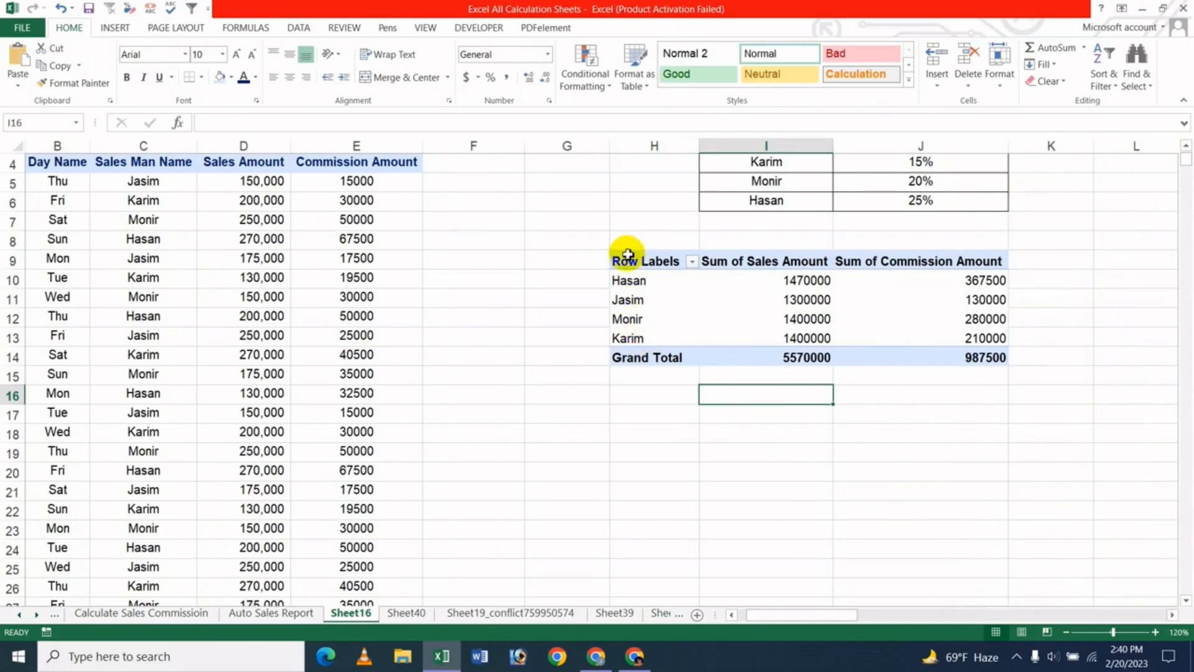
scroll(1182, 259, "up", 1)
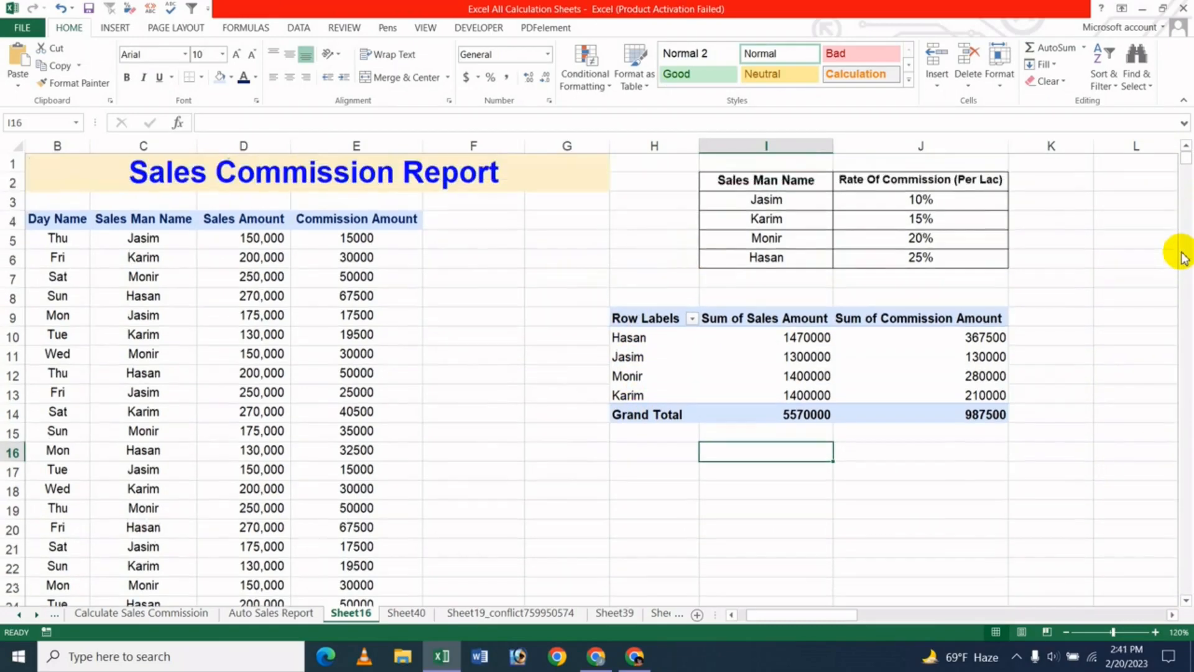
left_click(648, 341)
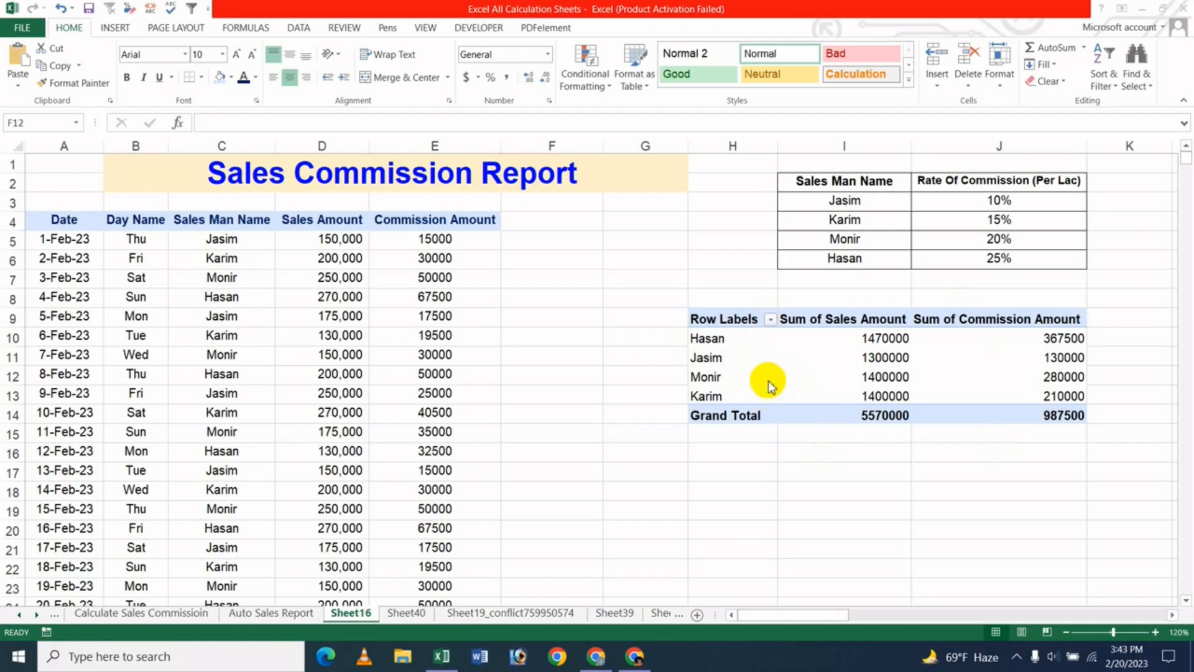
Step: Filter the PivotTable's row labels to show only the first listed salesman
left_click(771, 322)
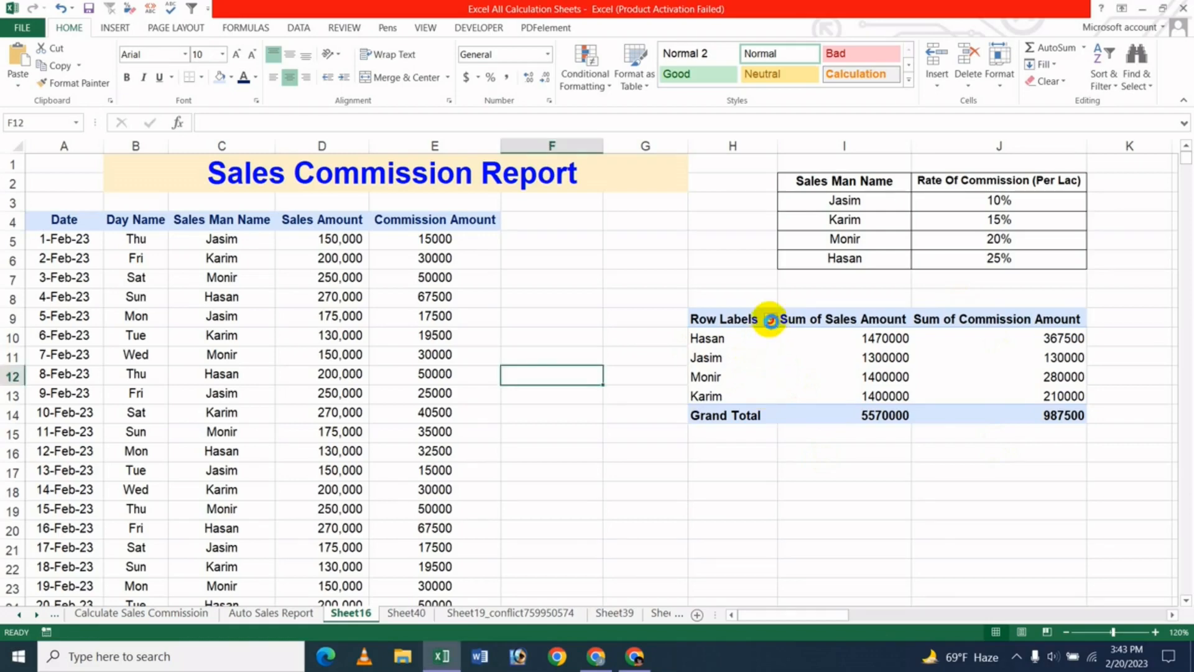
left_click(770, 320)
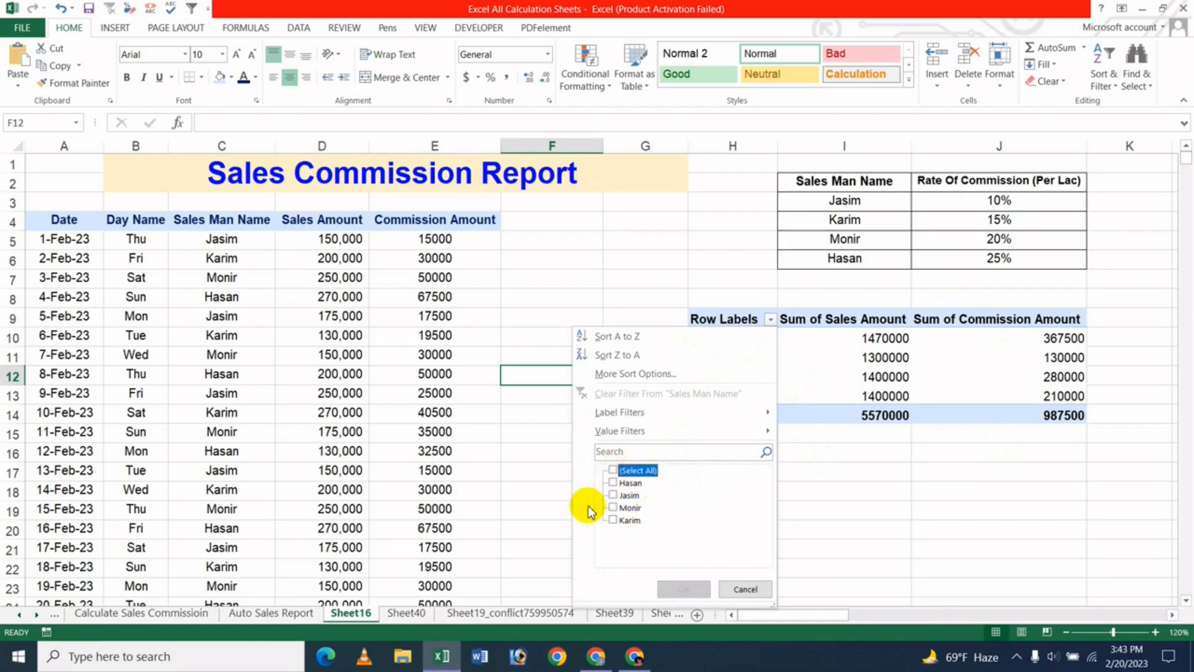
left_click(613, 483)
left_click(684, 589)
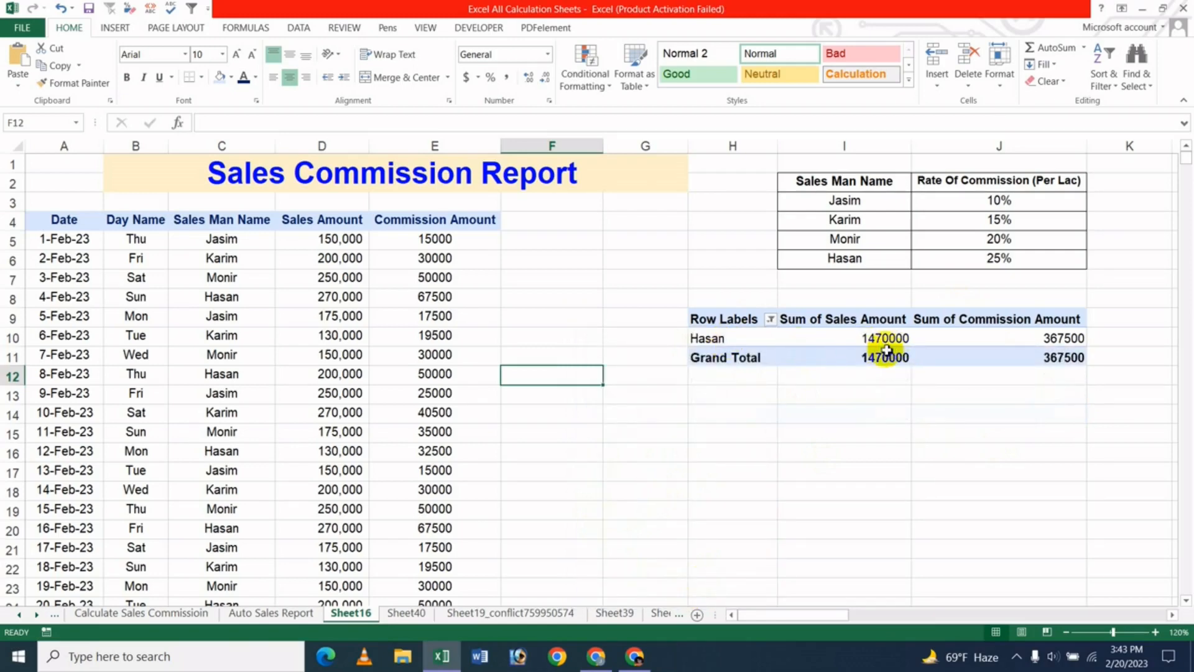
Step: Reselect all salesmen in the PivotTable's row label filter and apply it
mouse_move(939, 364)
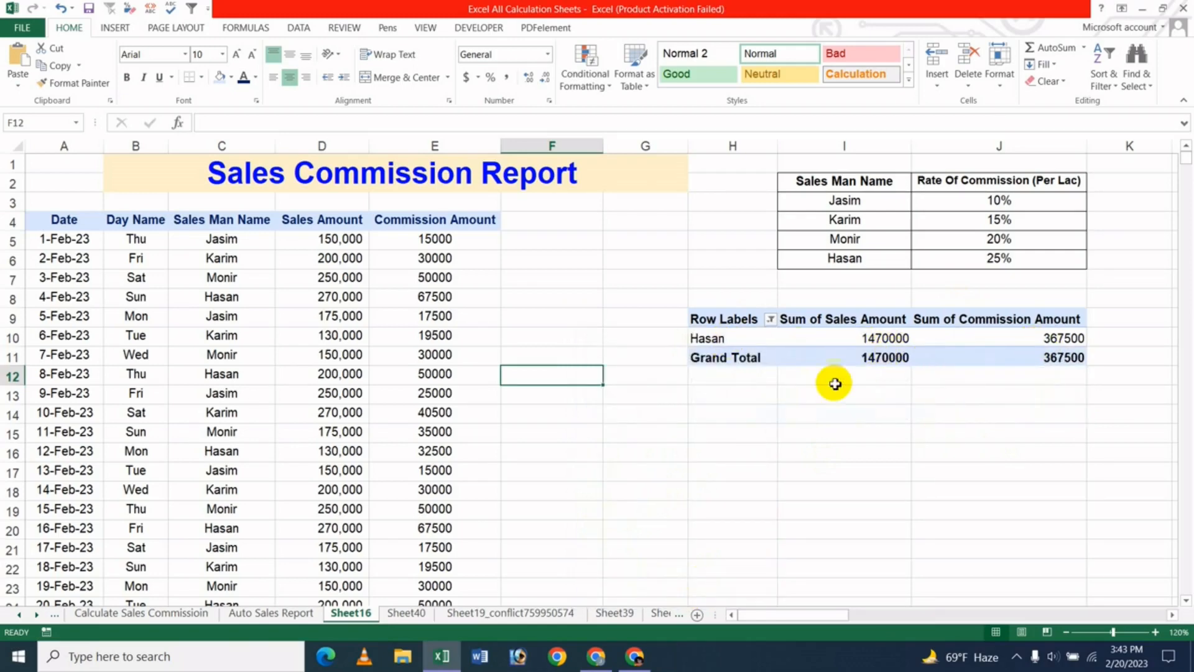
left_click(770, 319)
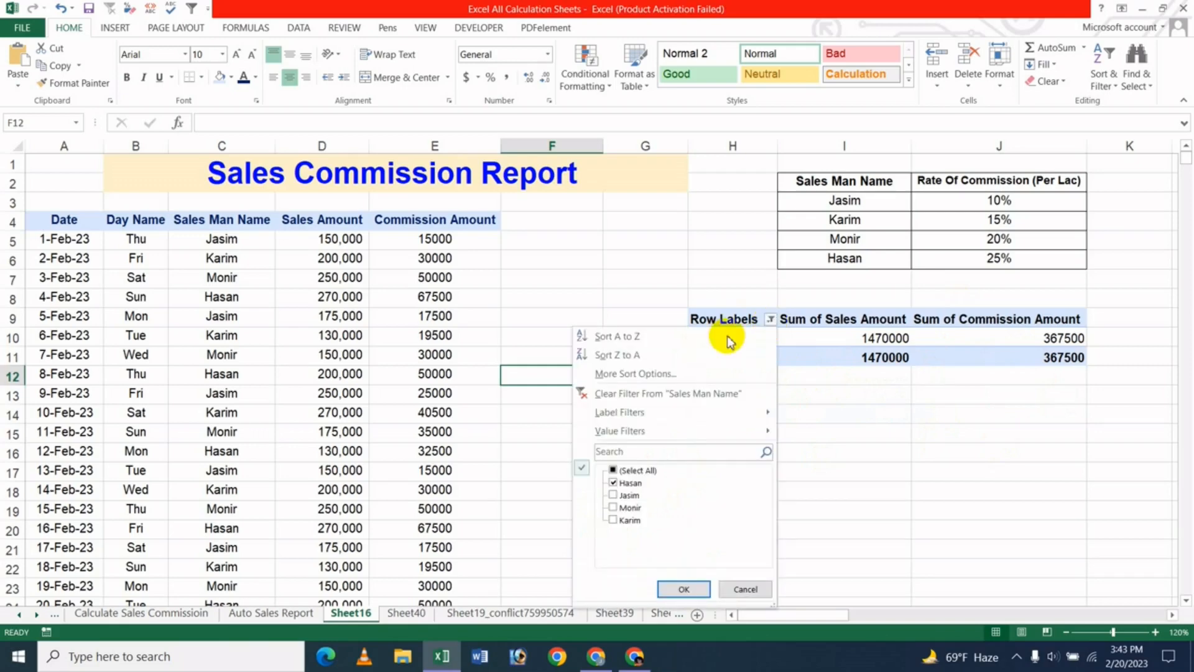
left_click(615, 470)
left_click(682, 590)
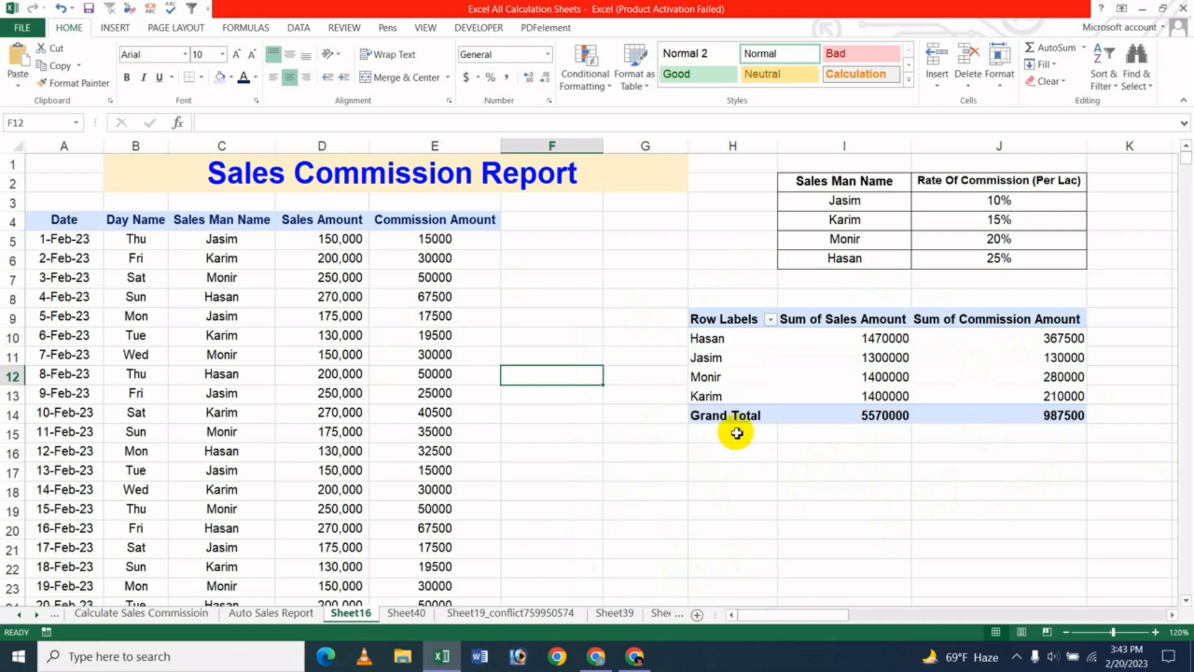
left_click(713, 489)
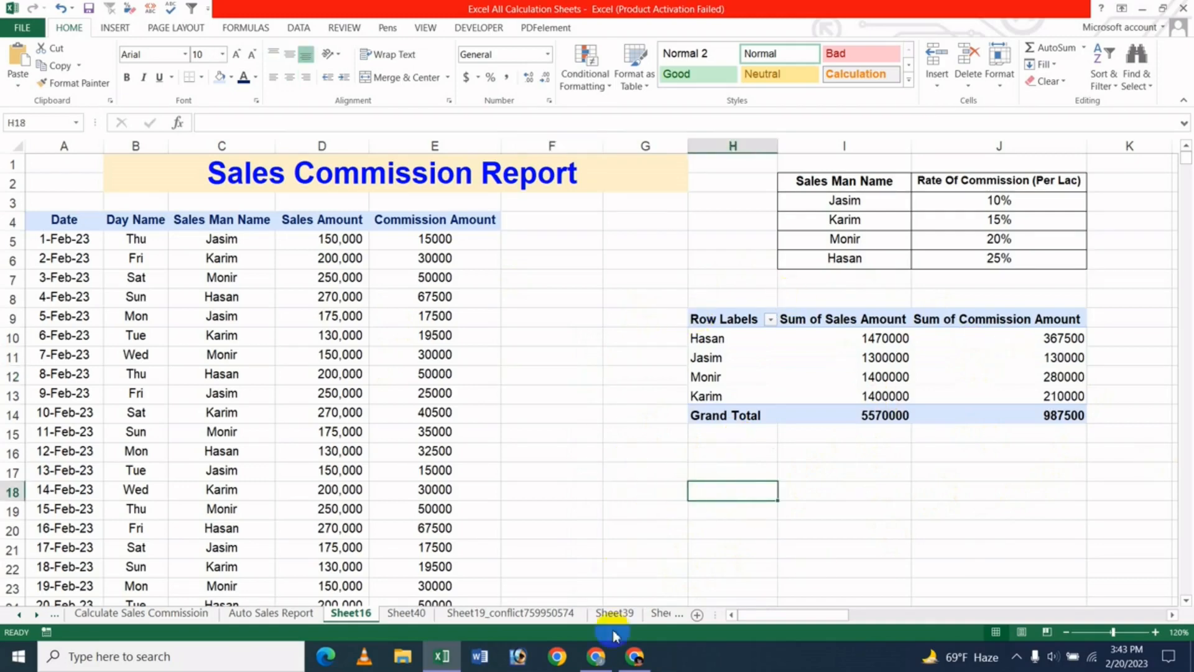
Step: Switch to Chrome to view the videos of the JK Update Technology YouTube channel
left_click(596, 656)
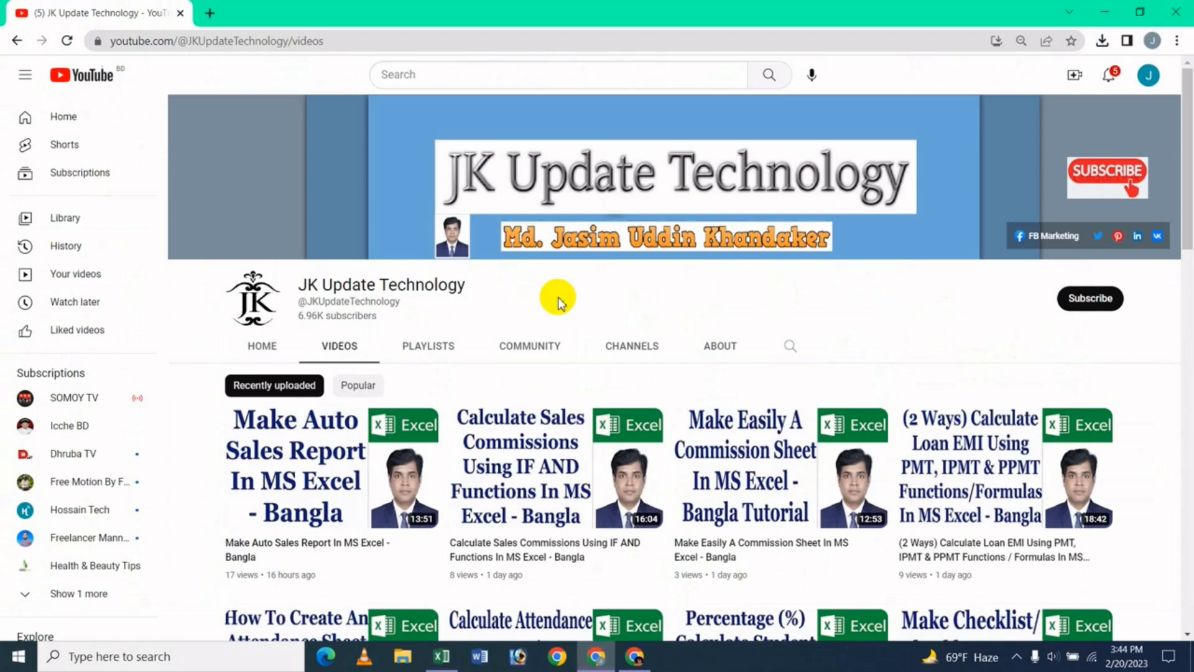